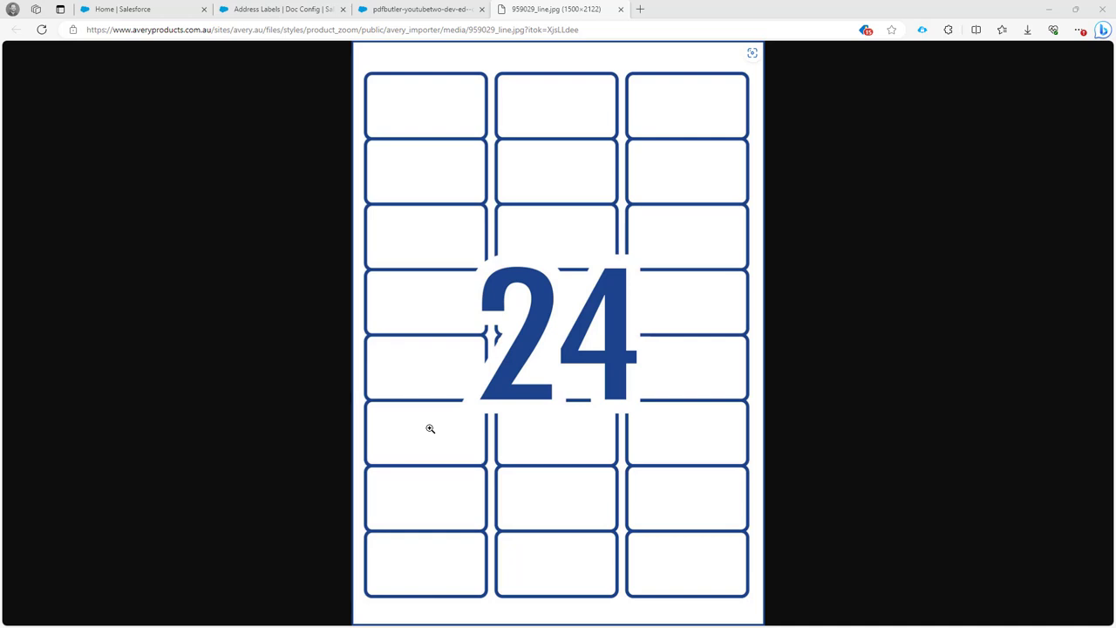
# Step: In the workbook, highlight source table columns A to C and the first record's address and name
pyautogui.hotkey('alt', 'Tab')
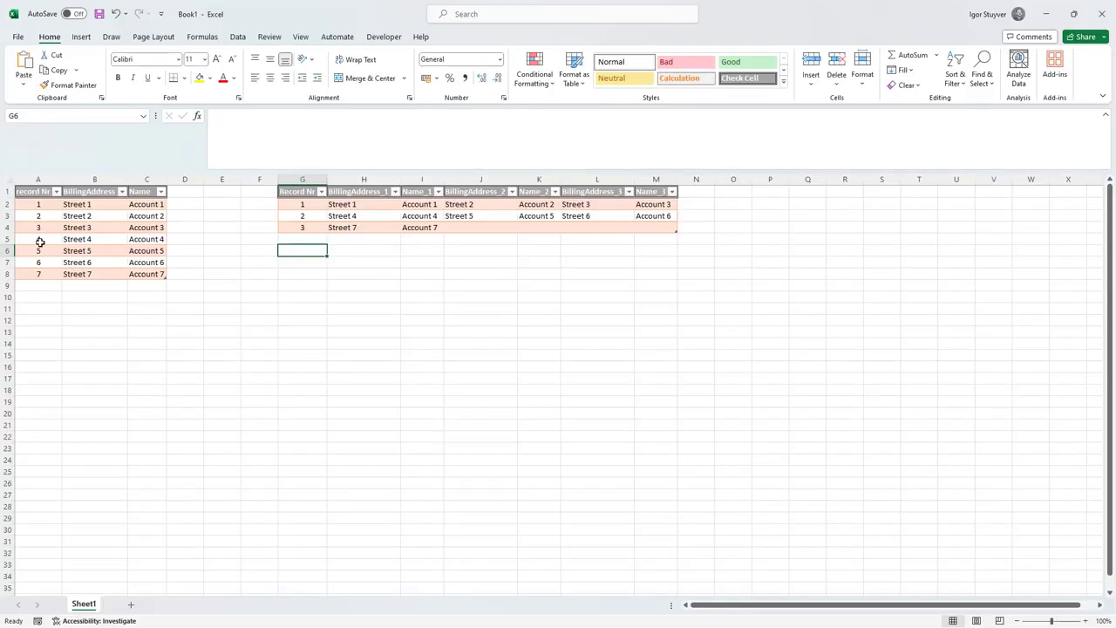
pyautogui.moveTo(40, 179); pyautogui.dragTo(145, 180)
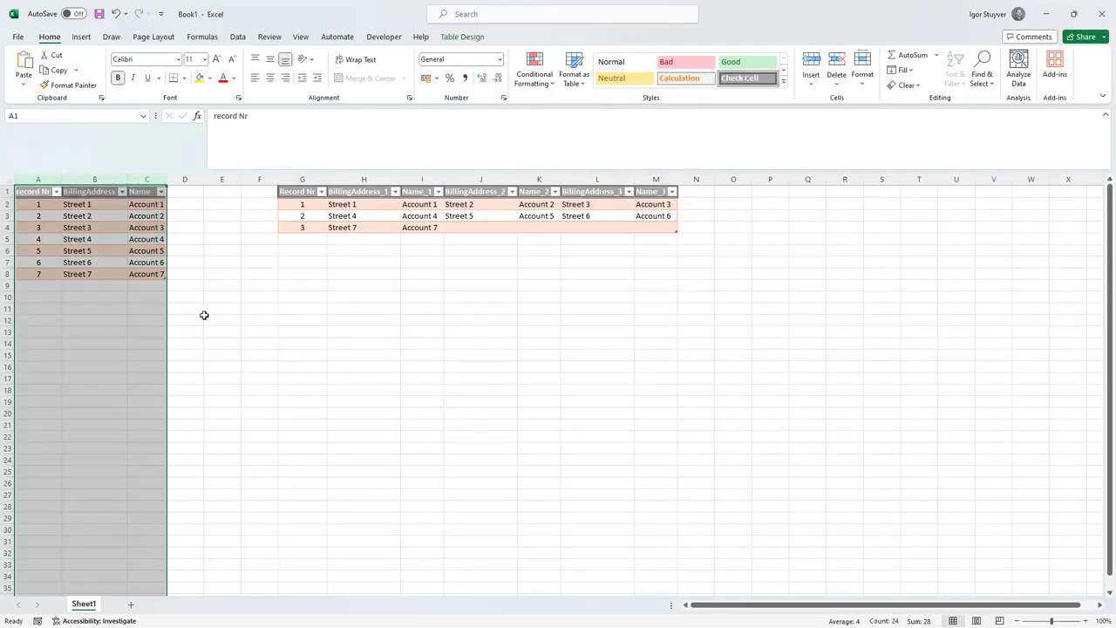
pyautogui.click(84, 205)
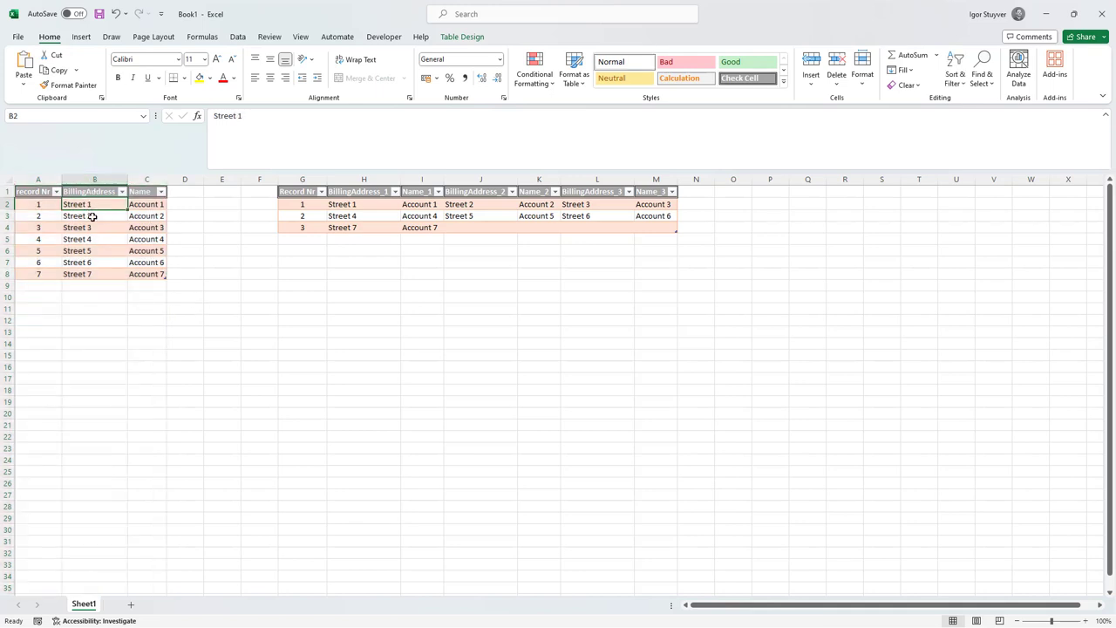
pyautogui.moveTo(38, 180); pyautogui.dragTo(142, 180)
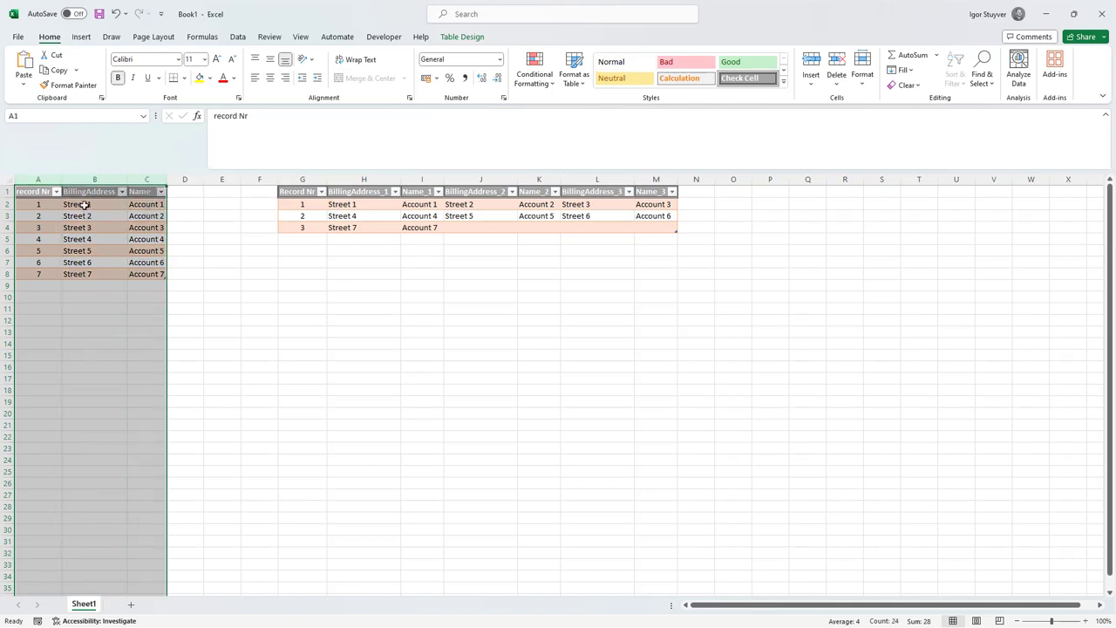
pyautogui.click(84, 204)
pyautogui.moveTo(85, 204); pyautogui.dragTo(138, 206)
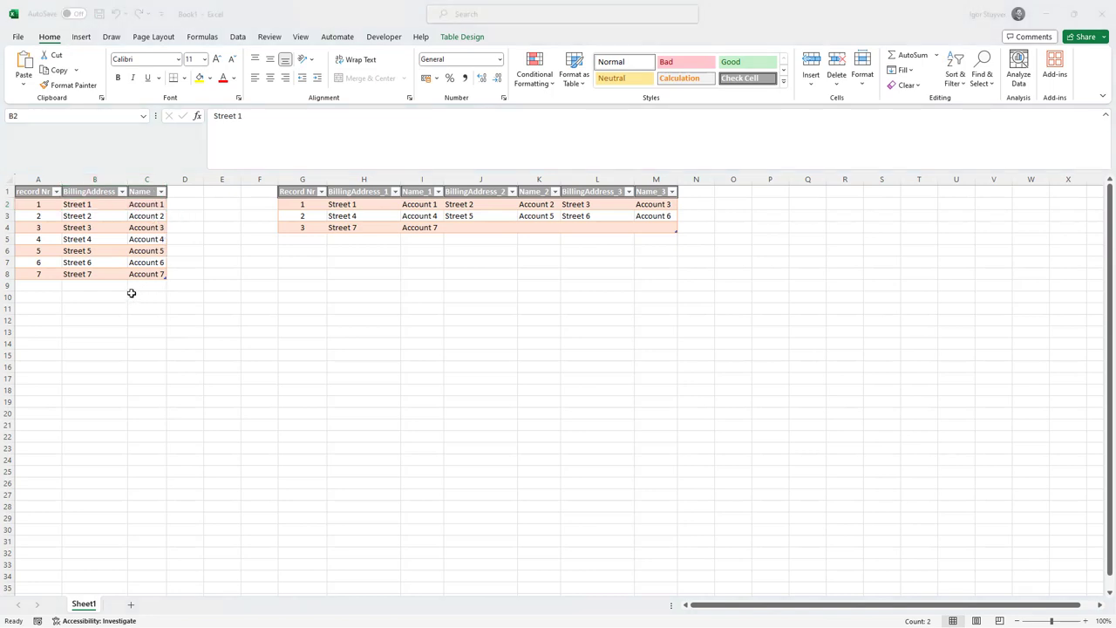
pyautogui.hotkey('alt', 'Tab')
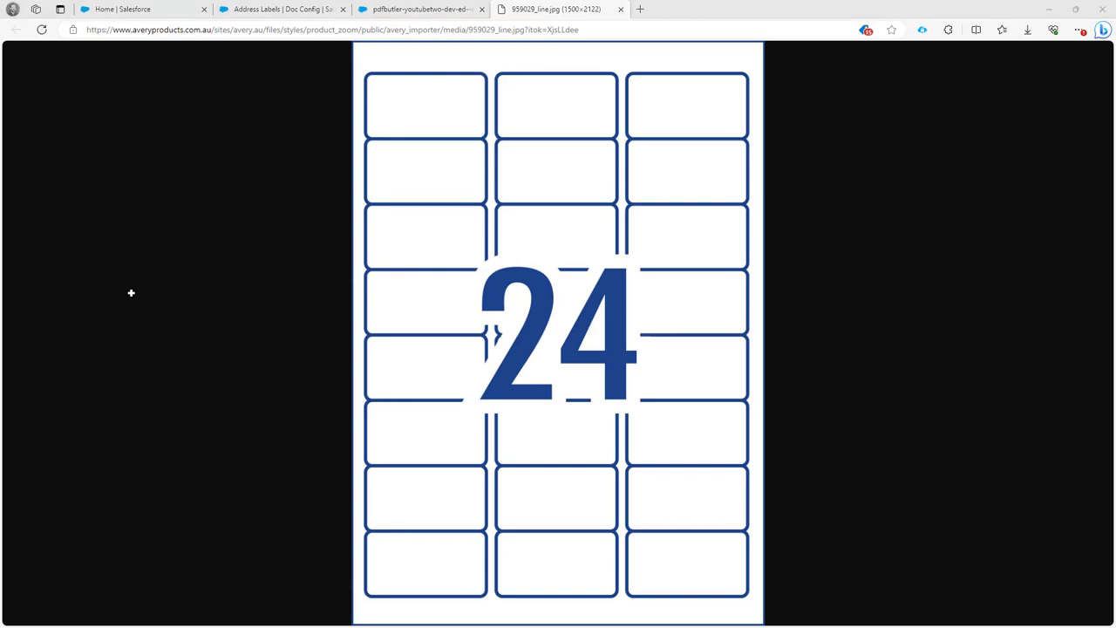
# Step: Highlight label columns H to M and the header pairs H1:I1, J1:K1 and L1:M1
pyautogui.hotkey('alt', 'Tab')
pyautogui.moveTo(364, 179); pyautogui.dragTo(422, 179)
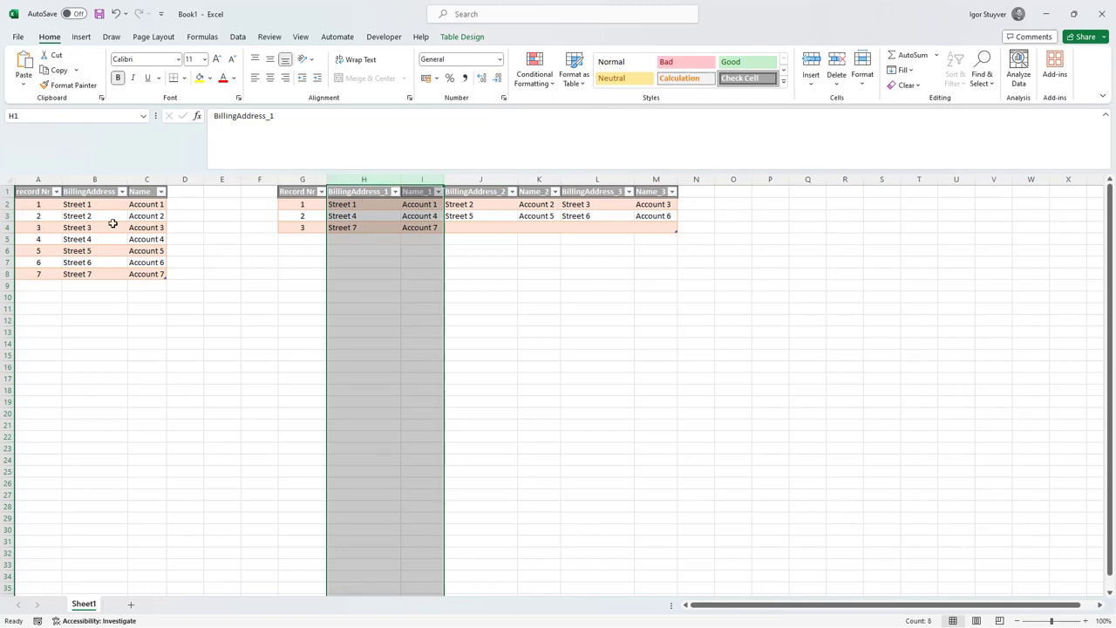
pyautogui.moveTo(384, 180); pyautogui.dragTo(663, 188)
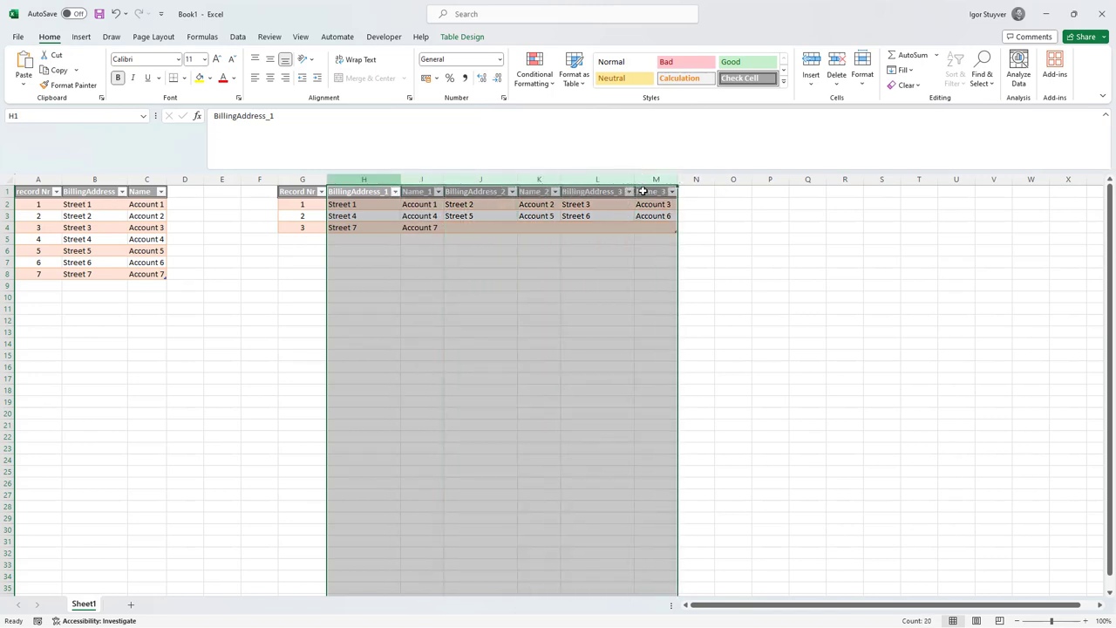
pyautogui.click(305, 203)
pyautogui.moveTo(305, 203); pyautogui.dragTo(662, 211)
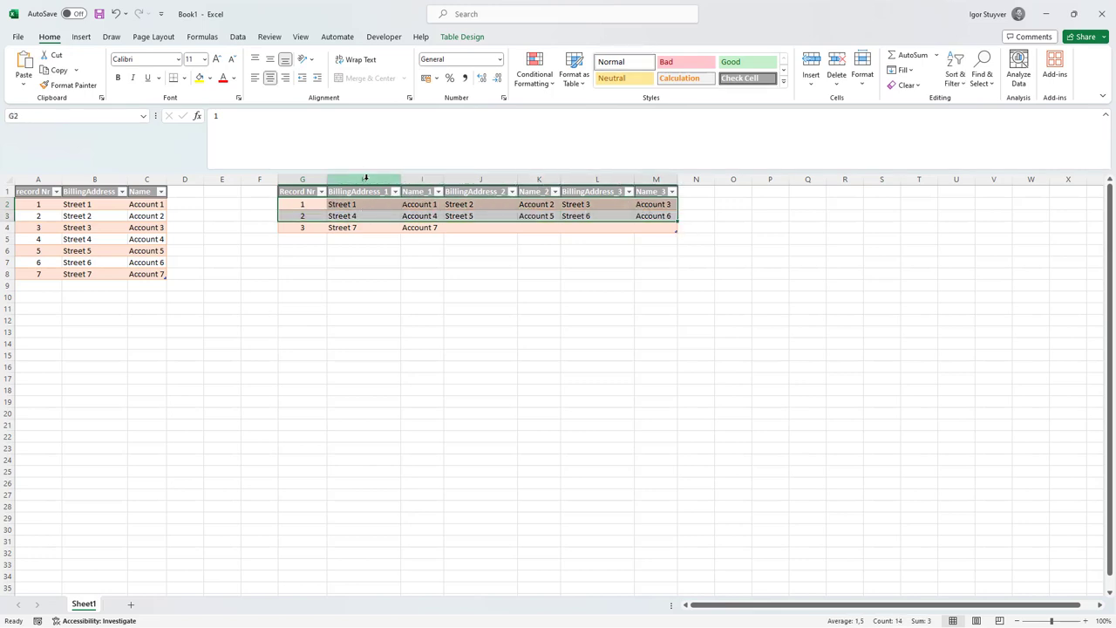
pyautogui.moveTo(366, 189); pyautogui.dragTo(398, 190)
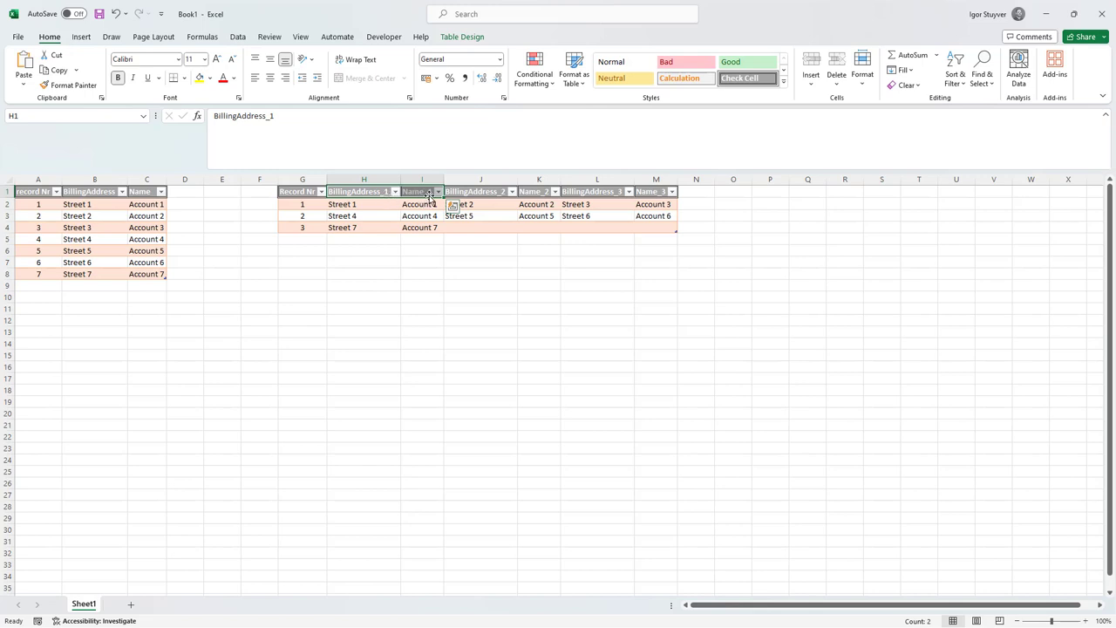
pyautogui.click(475, 192)
pyautogui.moveTo(492, 191); pyautogui.dragTo(524, 193)
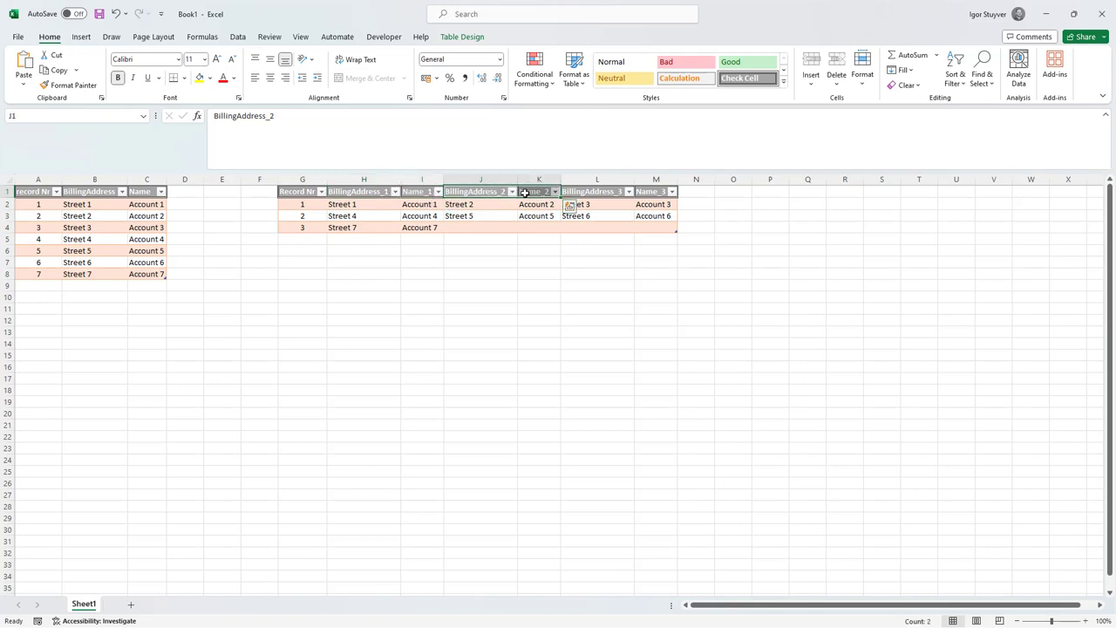
pyautogui.moveTo(597, 191); pyautogui.dragTo(648, 189)
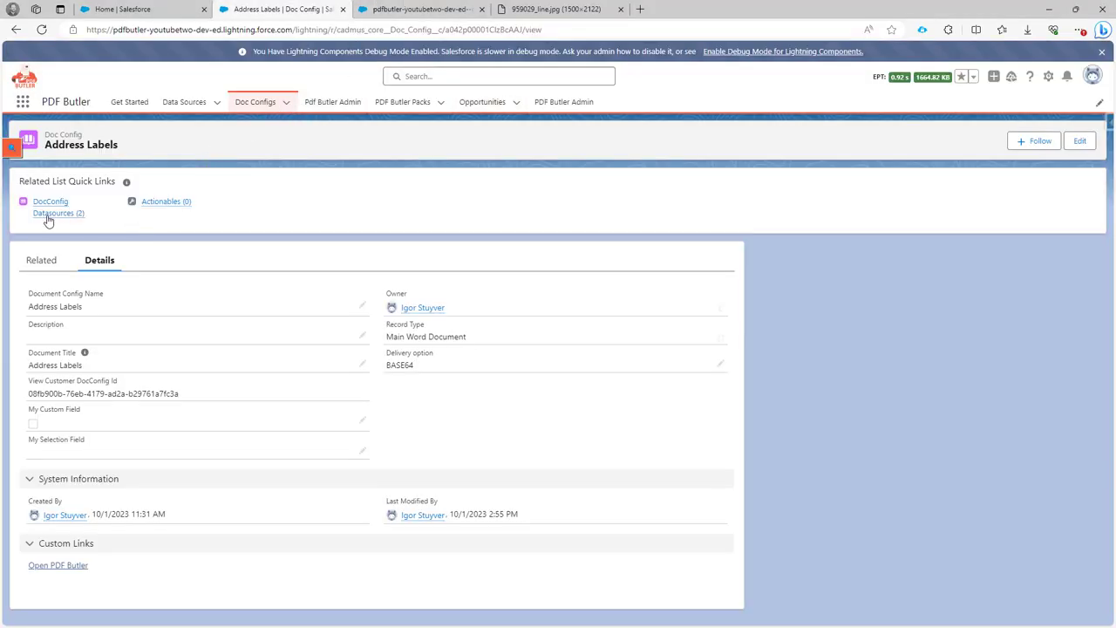
# Step: Check the doc config's DocConfig Datasources related list, then go to the PDF Butler configuration page
pyautogui.moveTo(48, 216)
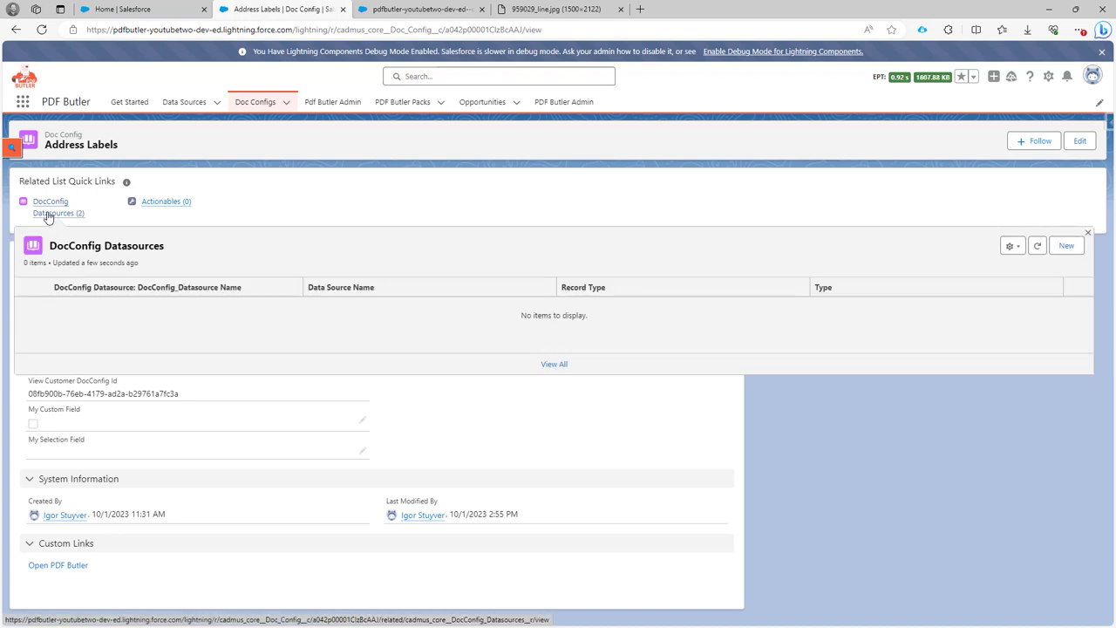
pyautogui.click(49, 215)
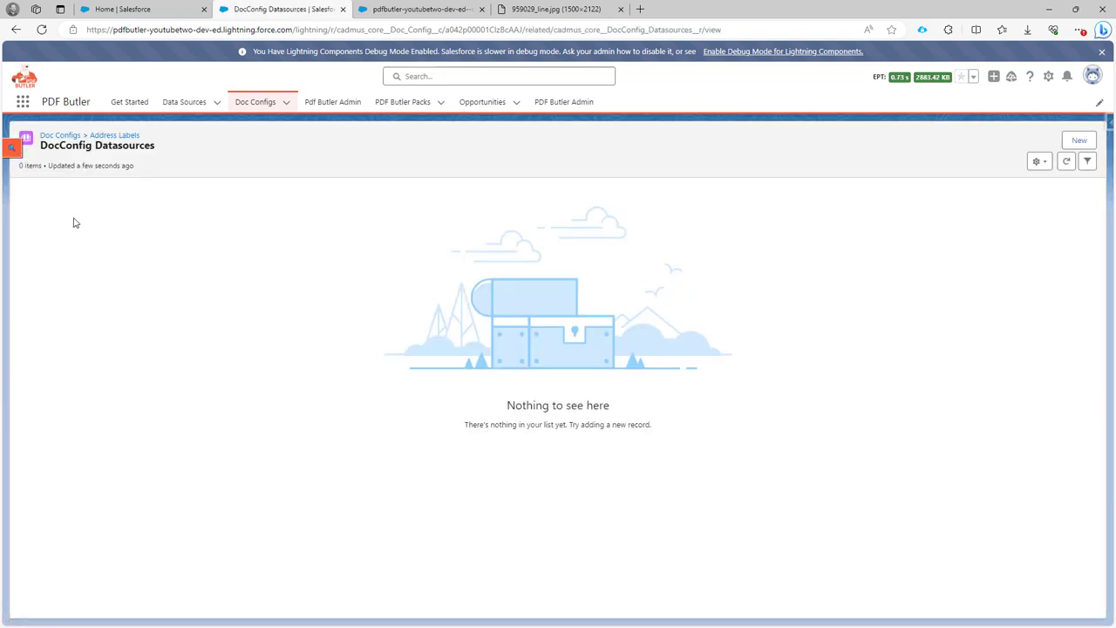
pyautogui.click(124, 140)
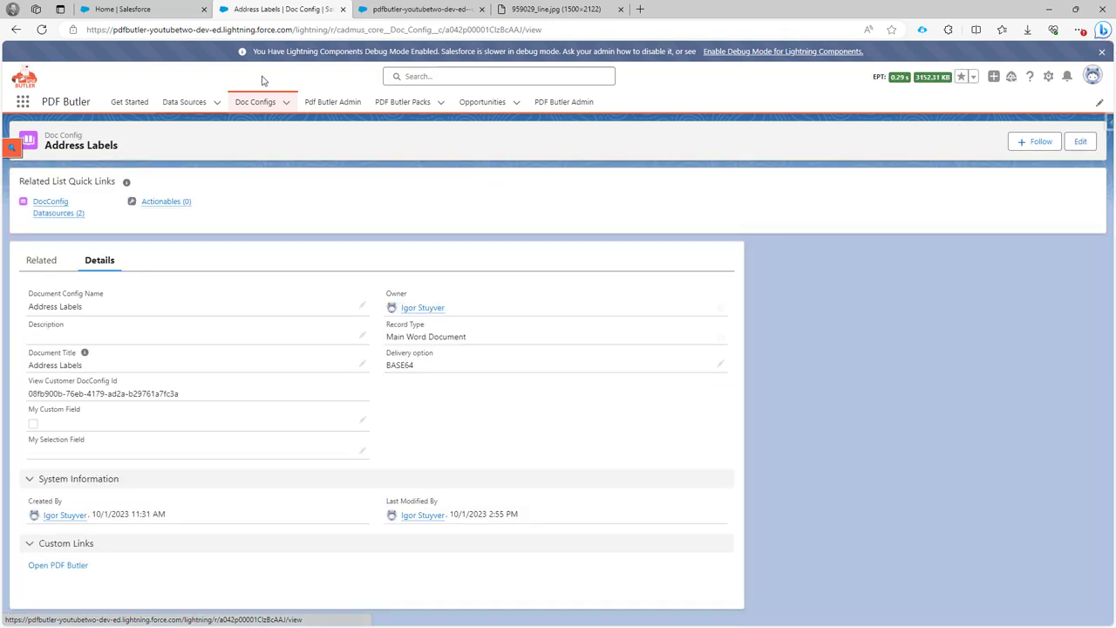
pyautogui.hotkey('ctrl', 'Tab')
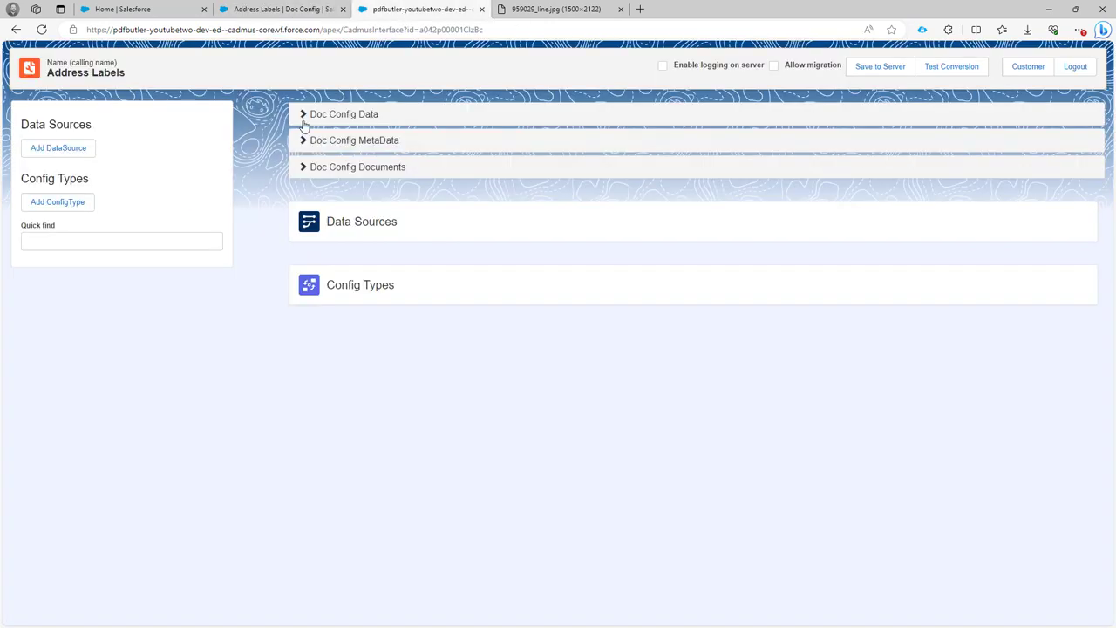
# Step: Add the All Accounts data source to the Address Labels config
pyautogui.click(70, 155)
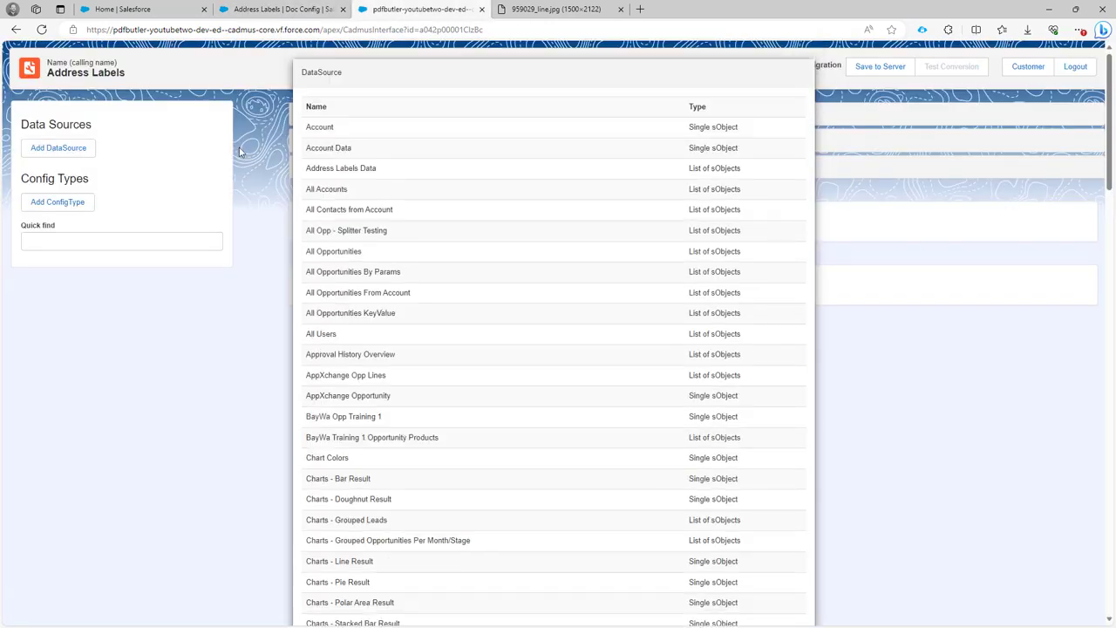
pyautogui.click(367, 198)
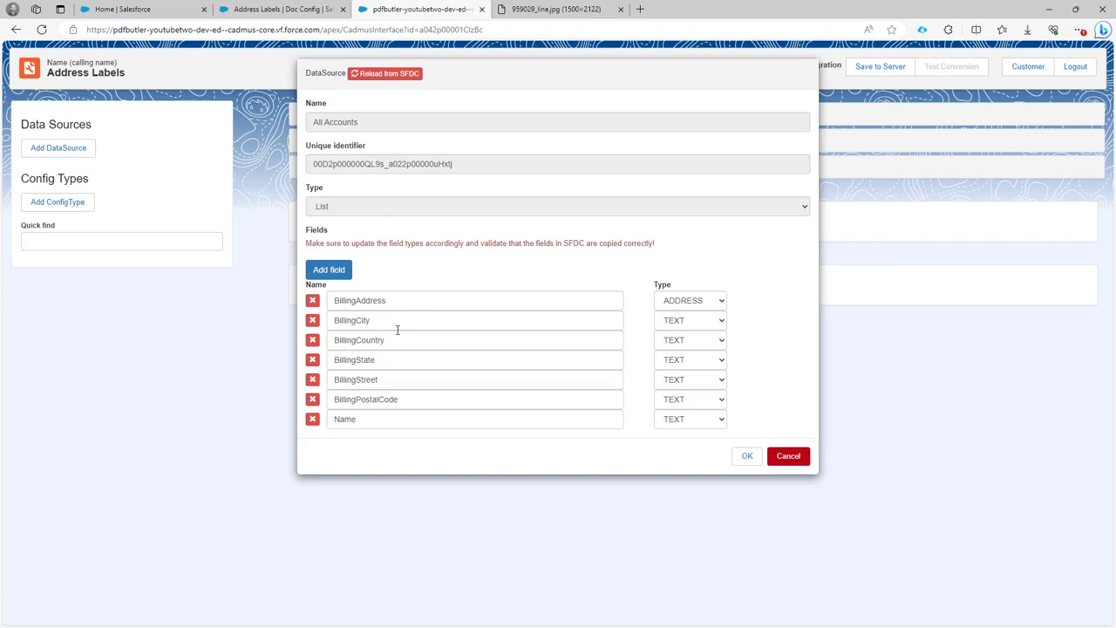
pyautogui.click(747, 458)
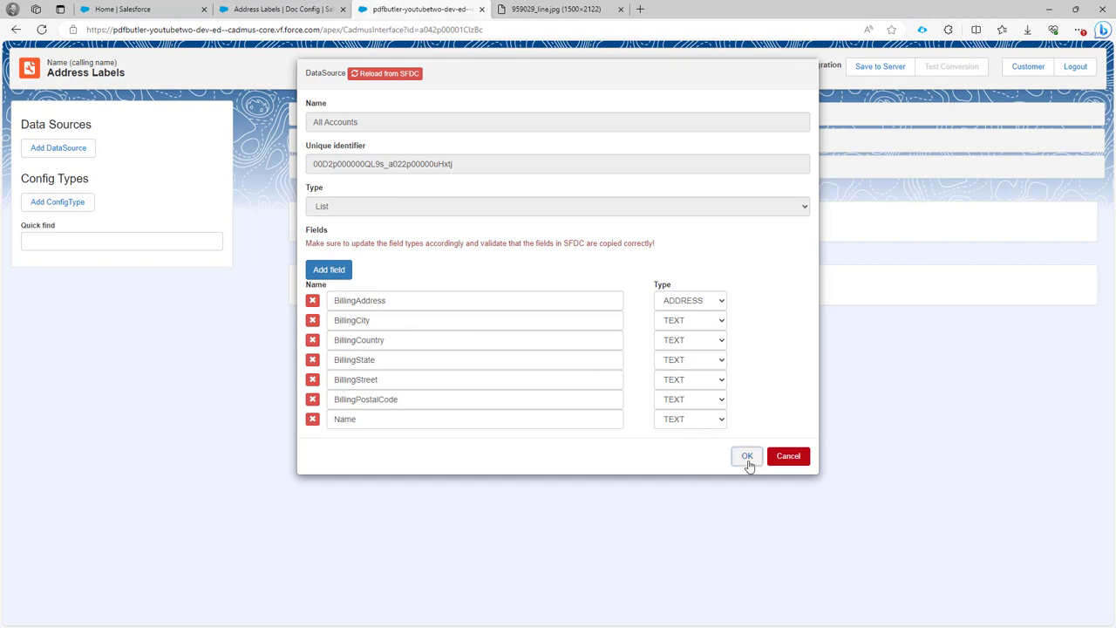
pyautogui.click(63, 150)
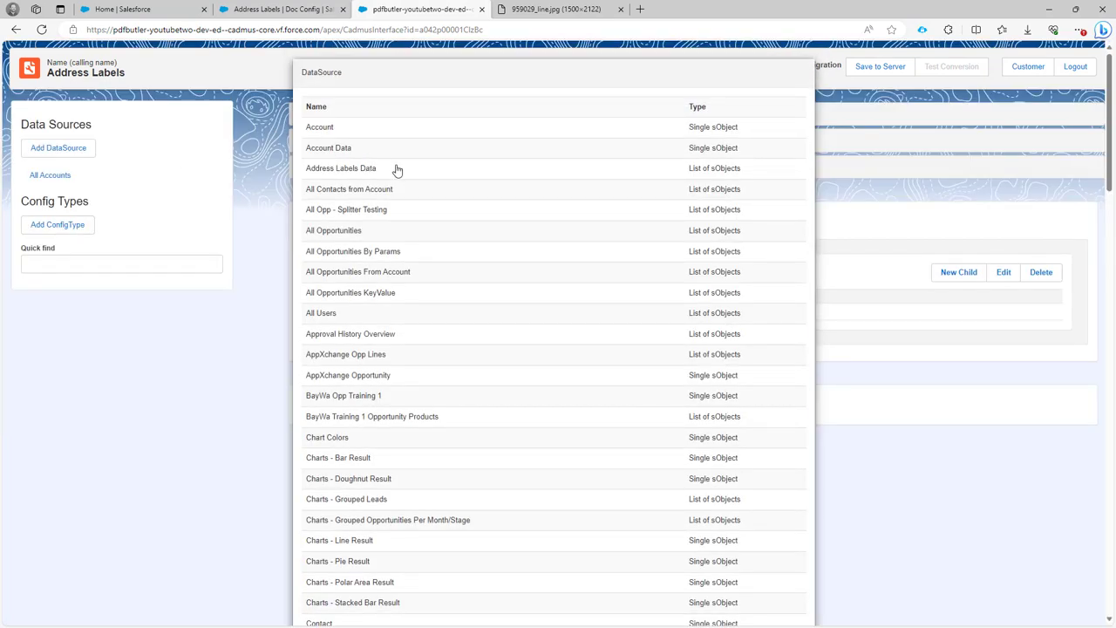
# Step: Find the Address Labels Data data source and add a new empty field to it
pyautogui.hotkey('ctrl', 'f')
pyautogui.write('addres')
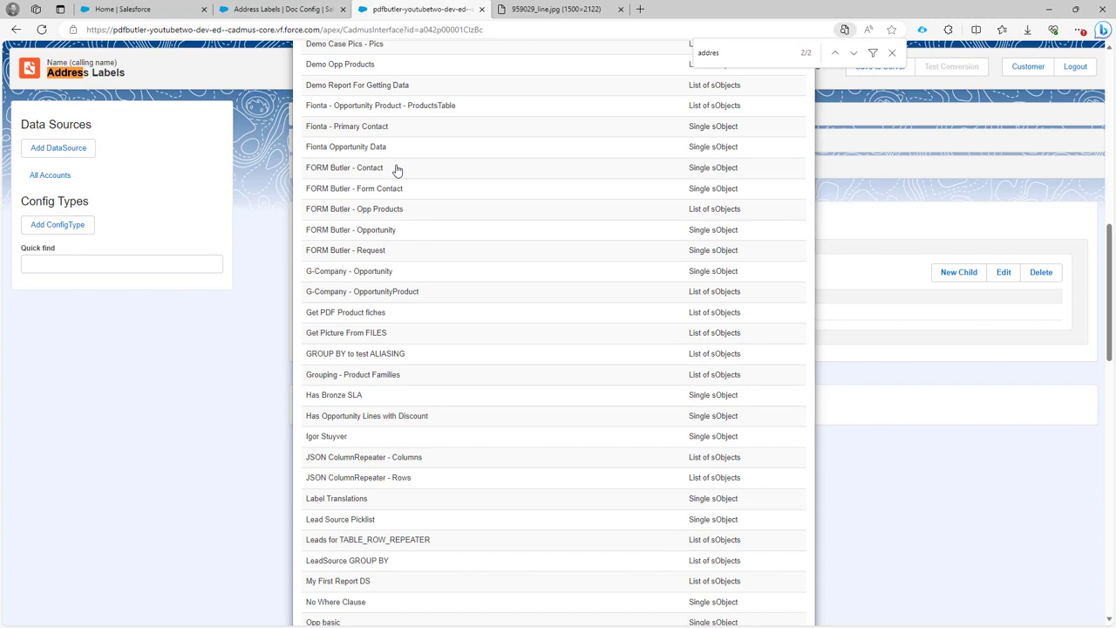
pyautogui.press('Return')
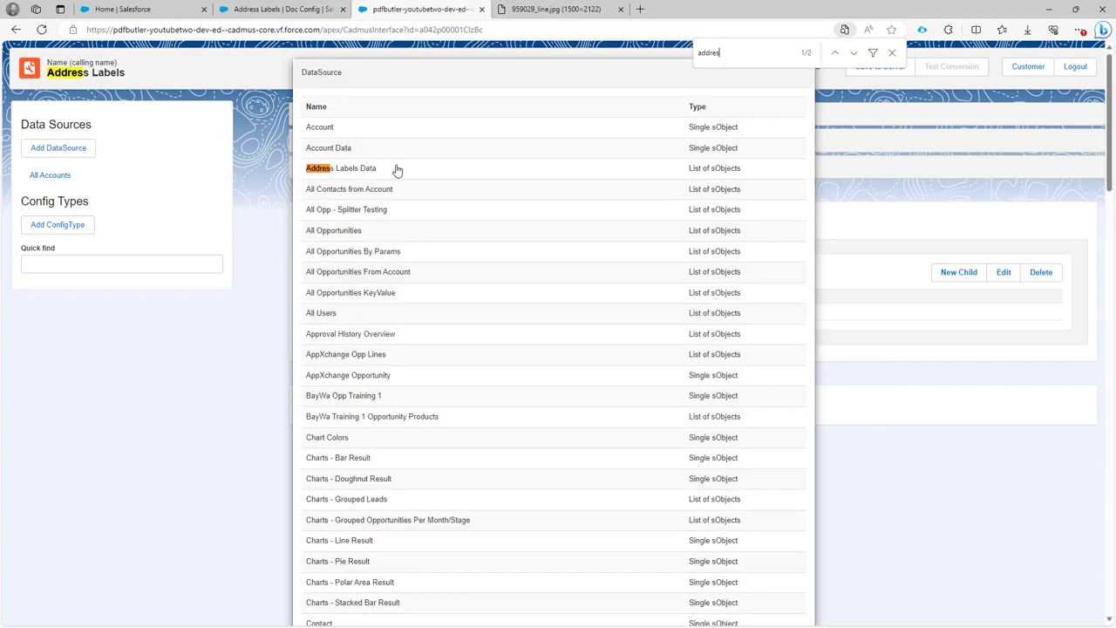
pyautogui.click(345, 176)
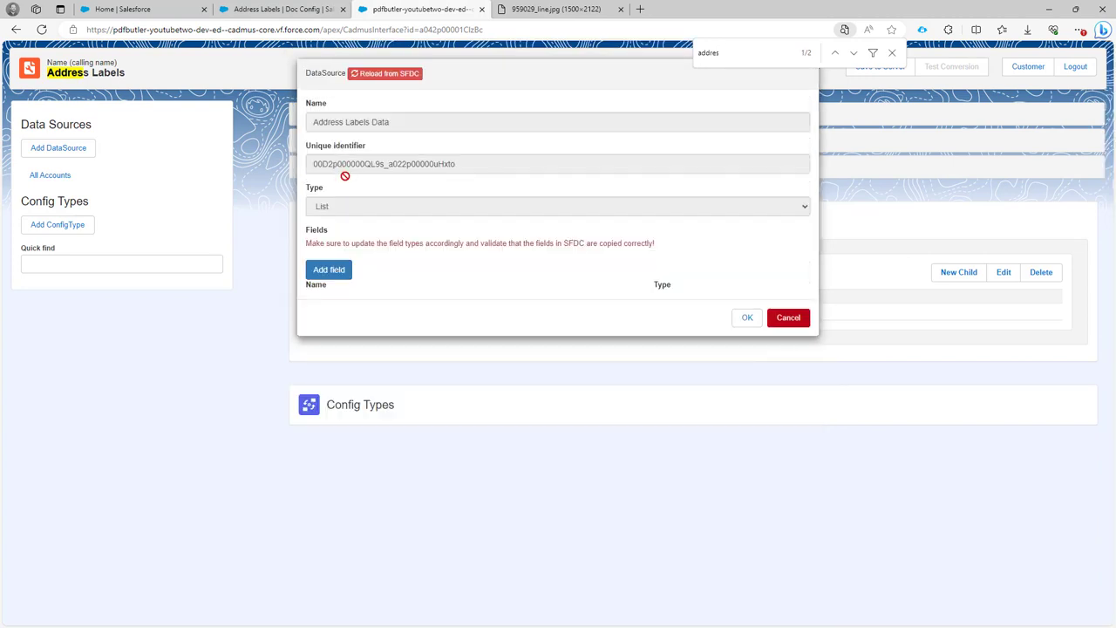
pyautogui.click(343, 272)
pyautogui.click(377, 298)
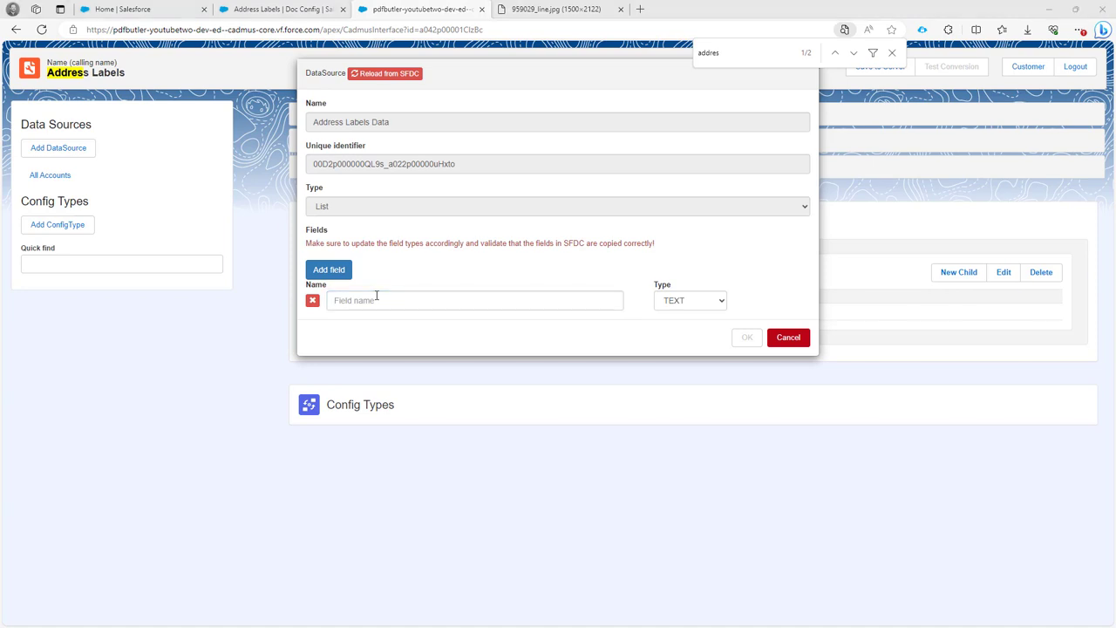
pyautogui.hotkey('alt', 'Tab')
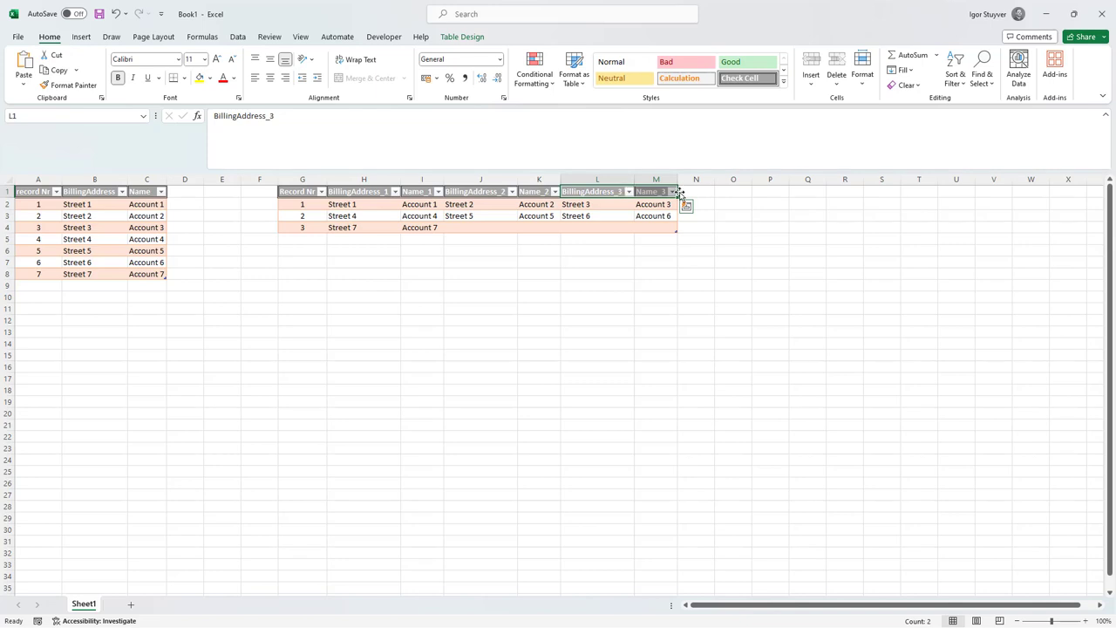
# Step: Try extending the label headers to BillingAddress_4 and Name_4, then undo it
pyautogui.moveTo(677, 198); pyautogui.dragTo(714, 179)
pyautogui.doubleClick(713, 180)
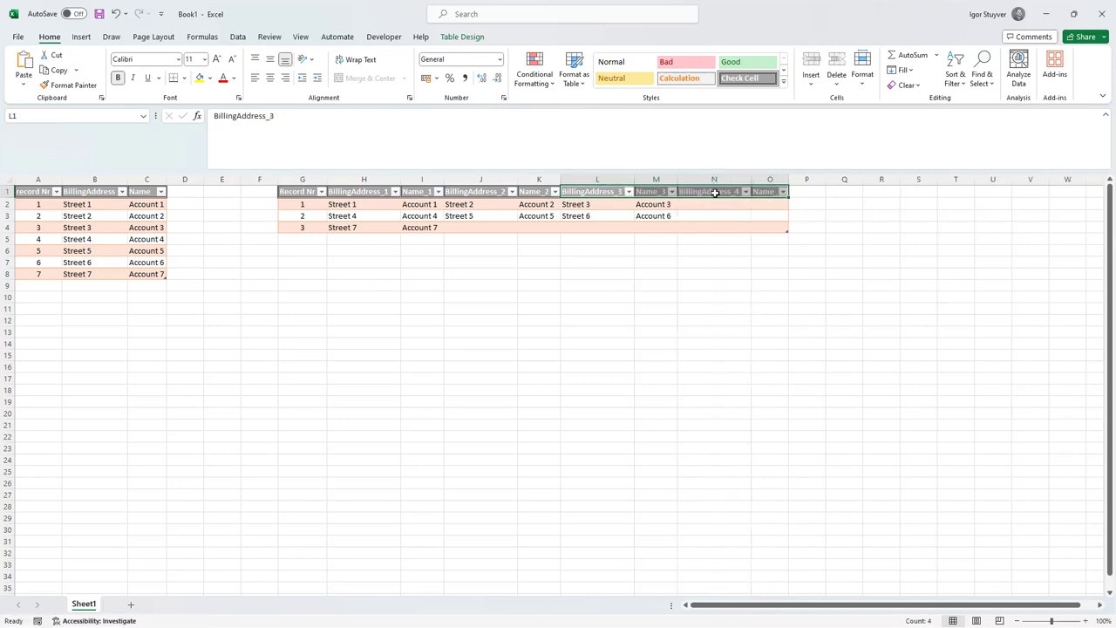
pyautogui.doubleClick(787, 179)
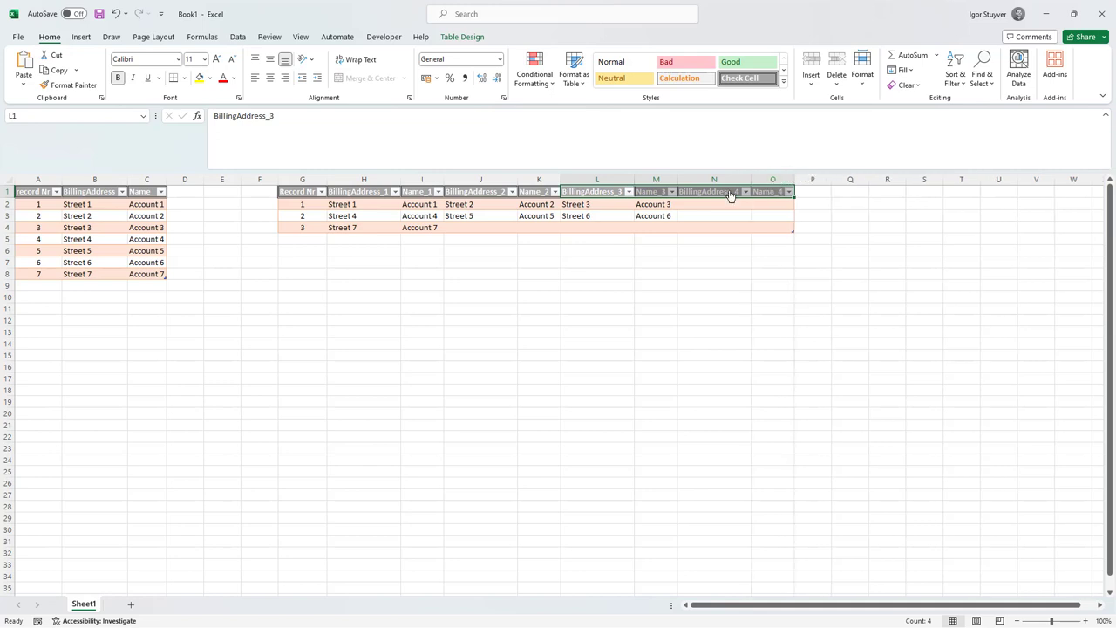
pyautogui.hotkey('ctrl', 'z')
pyautogui.hotkey('ctrl', 'z')
pyautogui.hotkey('ctrl', 'z')
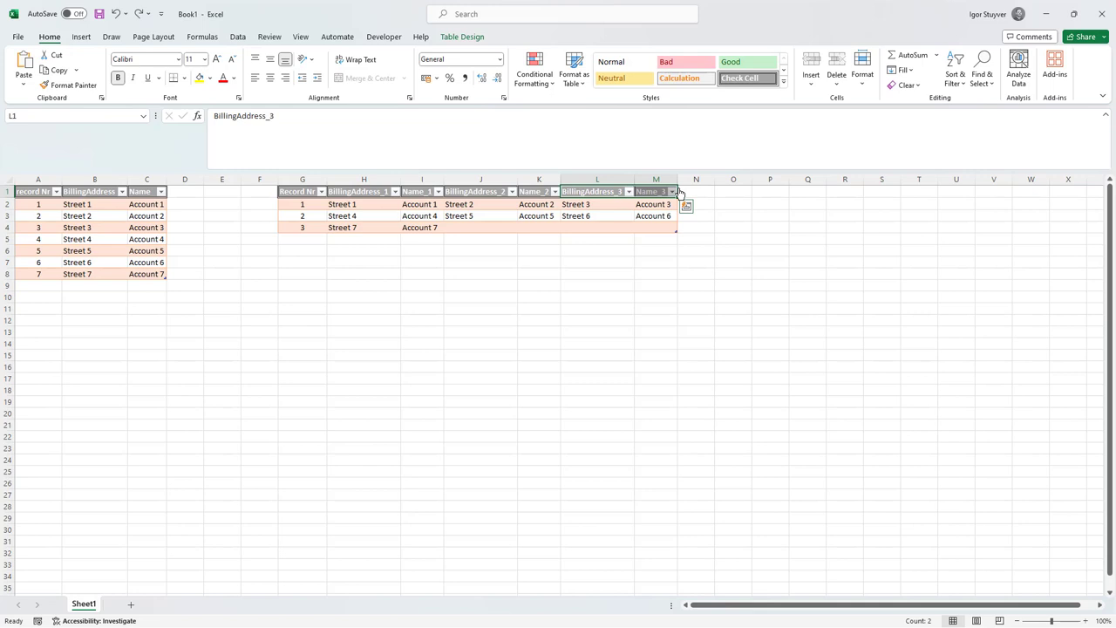
# Step: Copy the BillingAddress_1 header text from cell H1
pyautogui.click(357, 192)
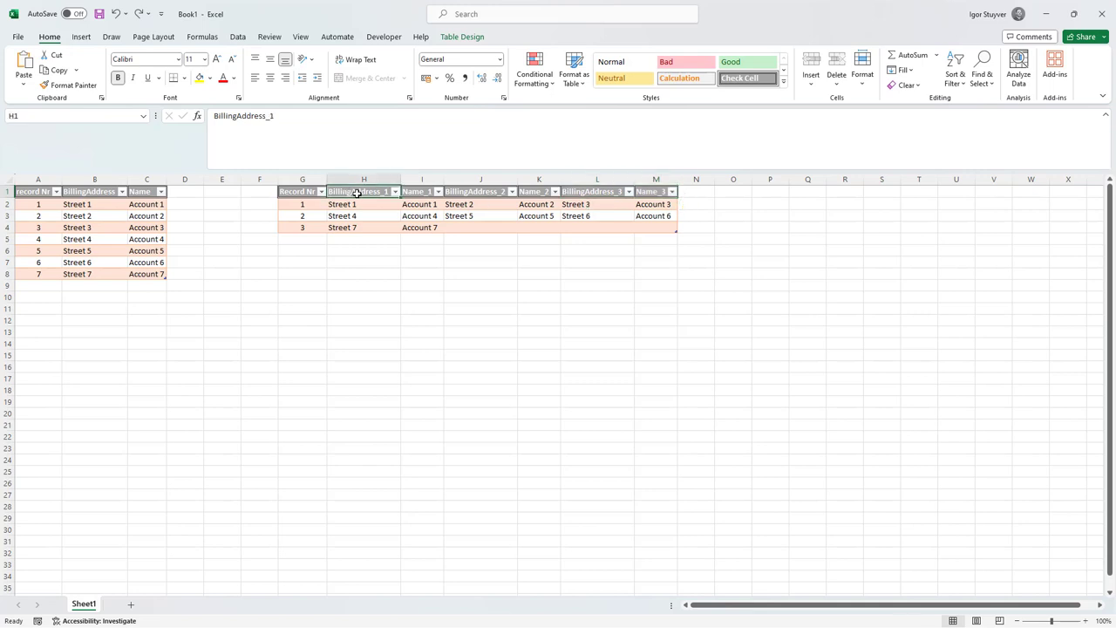
pyautogui.moveTo(274, 116); pyautogui.dragTo(216, 116)
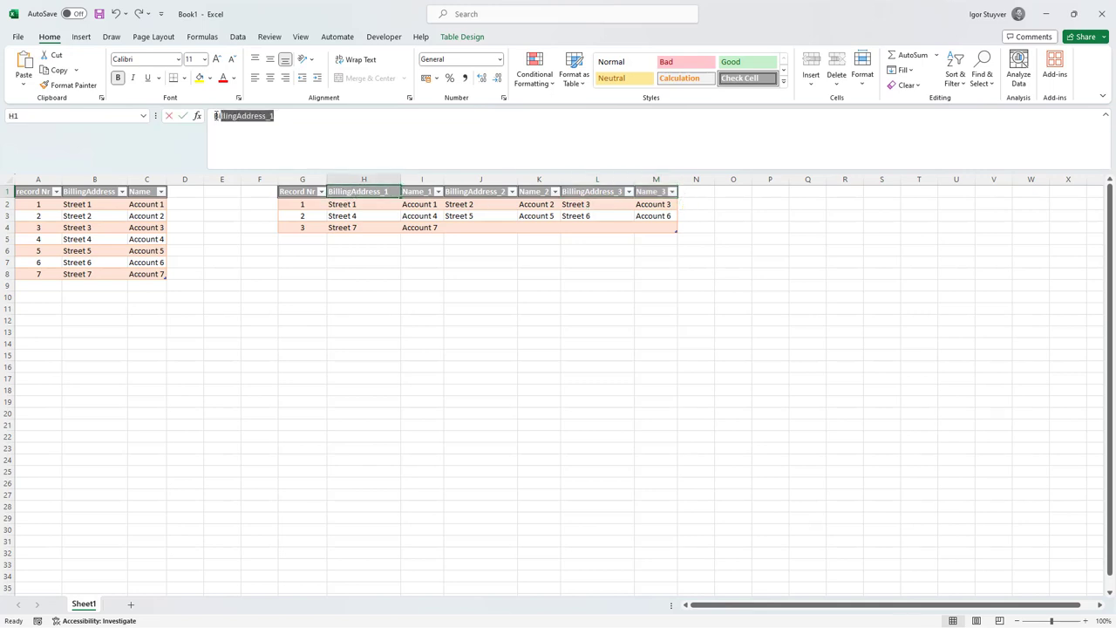
pyautogui.press('Tab')
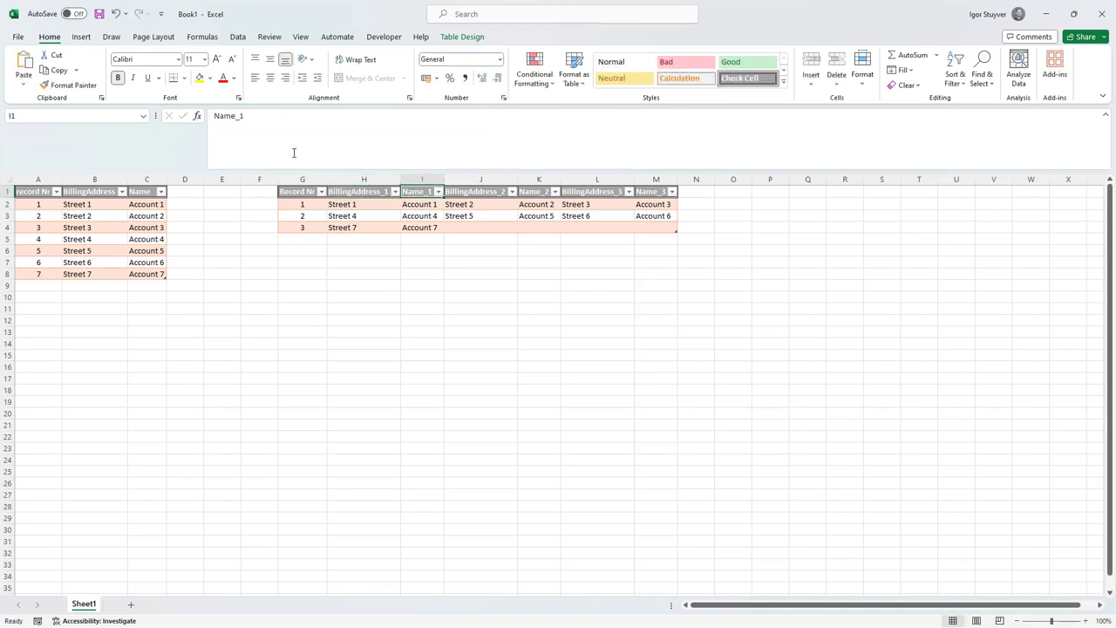
pyautogui.moveTo(246, 116); pyautogui.dragTo(206, 117)
pyautogui.hotkey('shift', 'Tab')
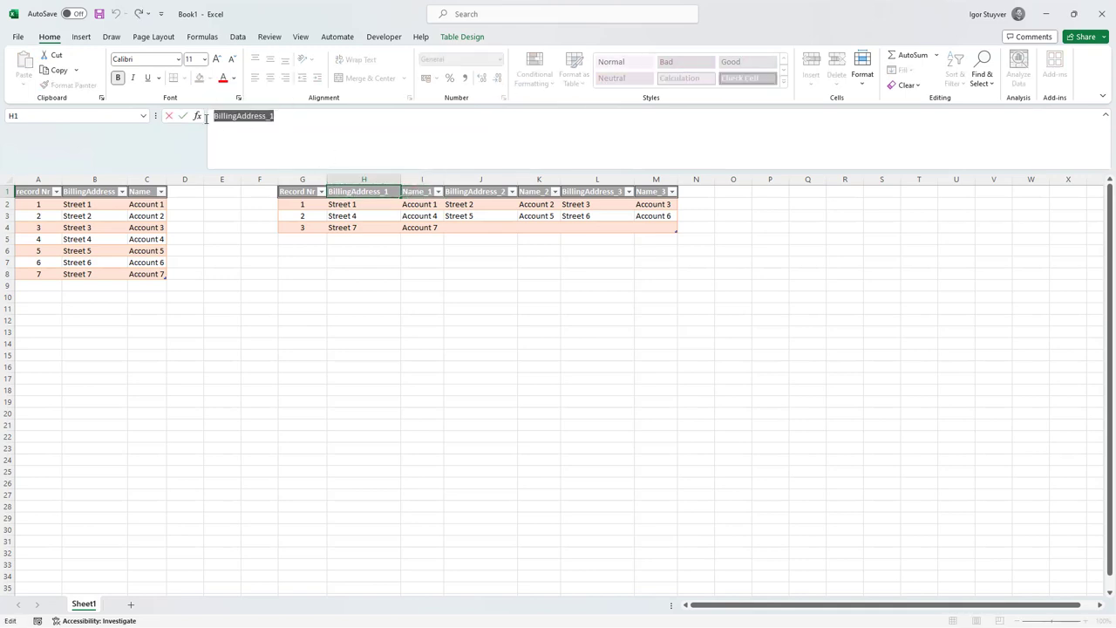
pyautogui.hotkey('ctrl', 'c')
pyautogui.hotkey('alt', 'Tab')
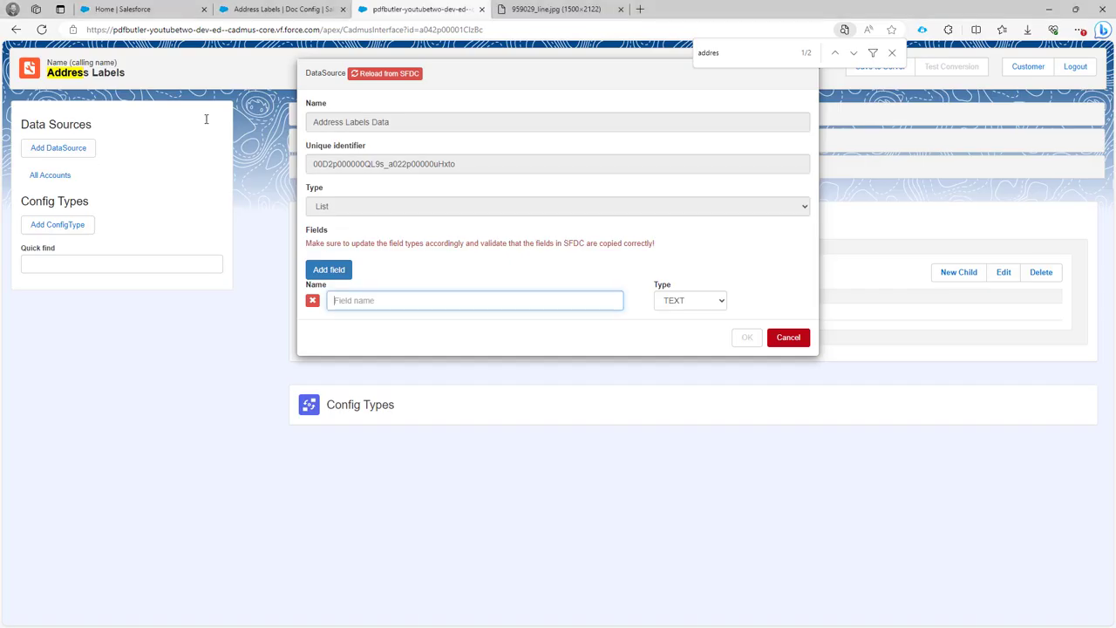
# Step: Add five more empty field rows to Address Labels Data
pyautogui.click(325, 273)
pyautogui.click(325, 273)
pyautogui.click(325, 272)
pyautogui.click(324, 273)
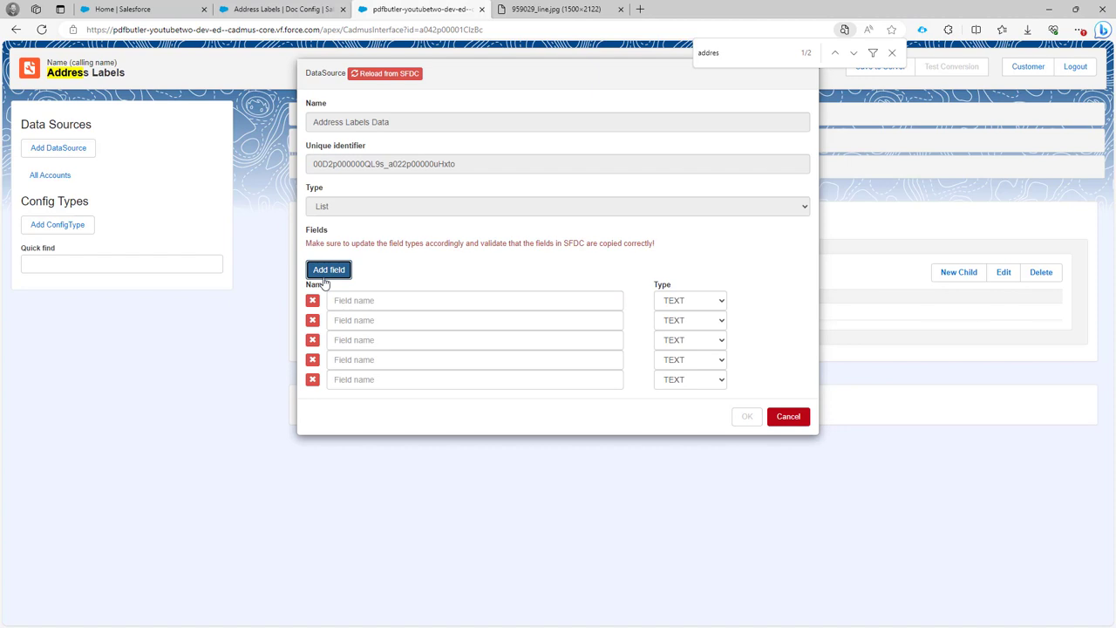
pyautogui.click(324, 272)
# Step: Fill the first three fields as BillingAddress_1–3 with type ADDRESS
pyautogui.click(348, 300)
pyautogui.hotkey('ctrl', 'v')
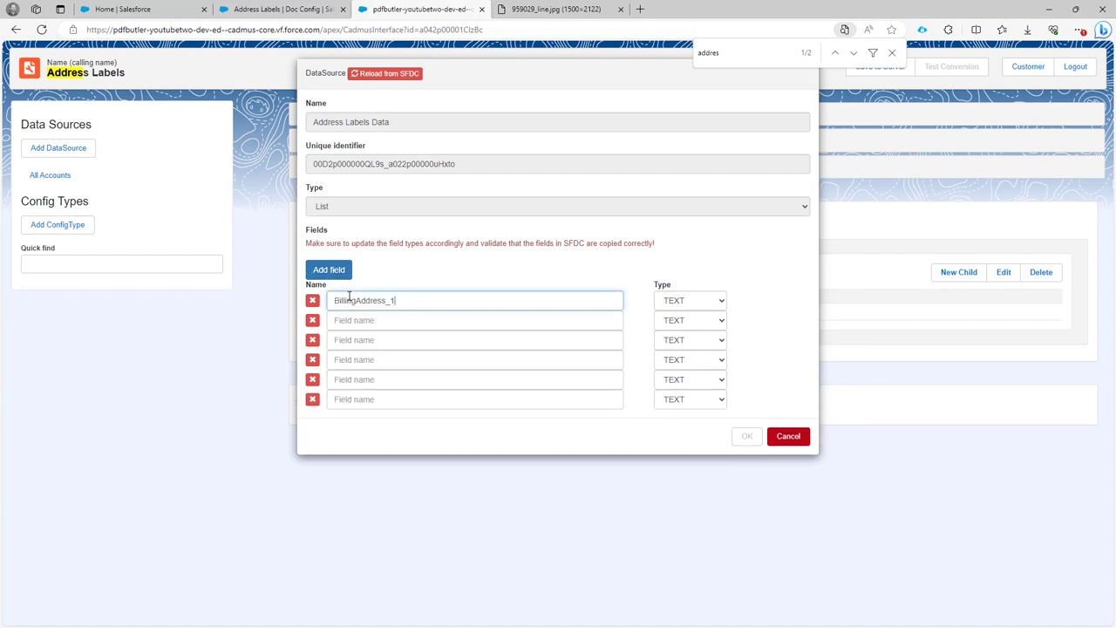
pyautogui.press('Tab')
pyautogui.press('a')
pyautogui.press('Tab')
pyautogui.hotkey('ctrl', 'v')
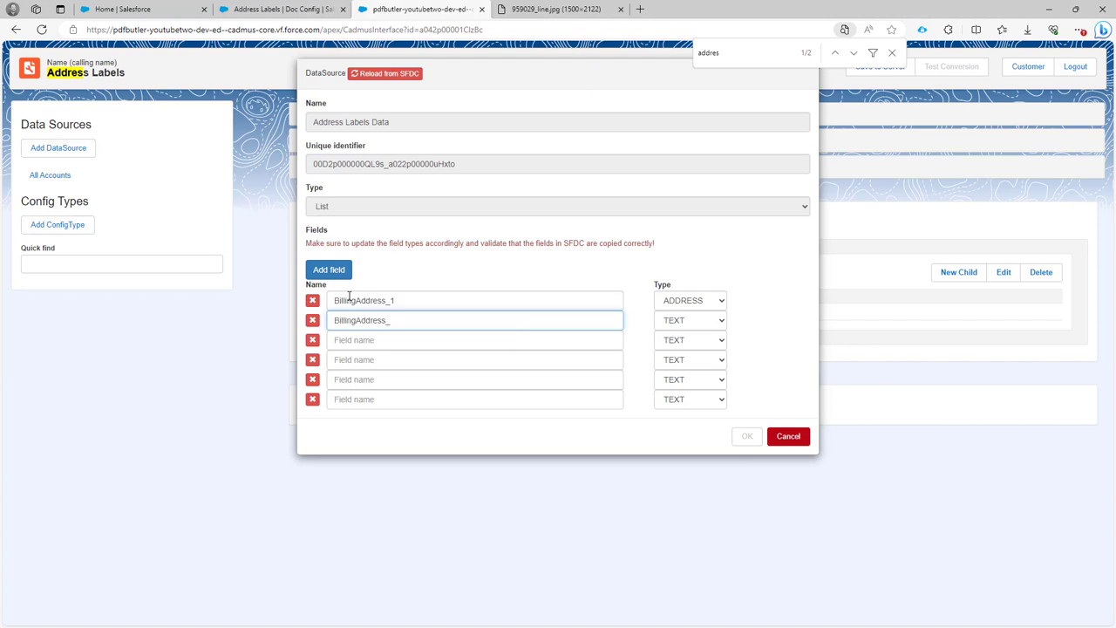
pyautogui.press('Tab')
pyautogui.press('a')
pyautogui.press('Tab')
pyautogui.hotkey('ctrl', 'v')
pyautogui.press('Tab')
pyautogui.press('a')
# Step: Fill the remaining fields as Name_1–3 with type TEXT and save the data source
pyautogui.press('Tab')
pyautogui.write('N')
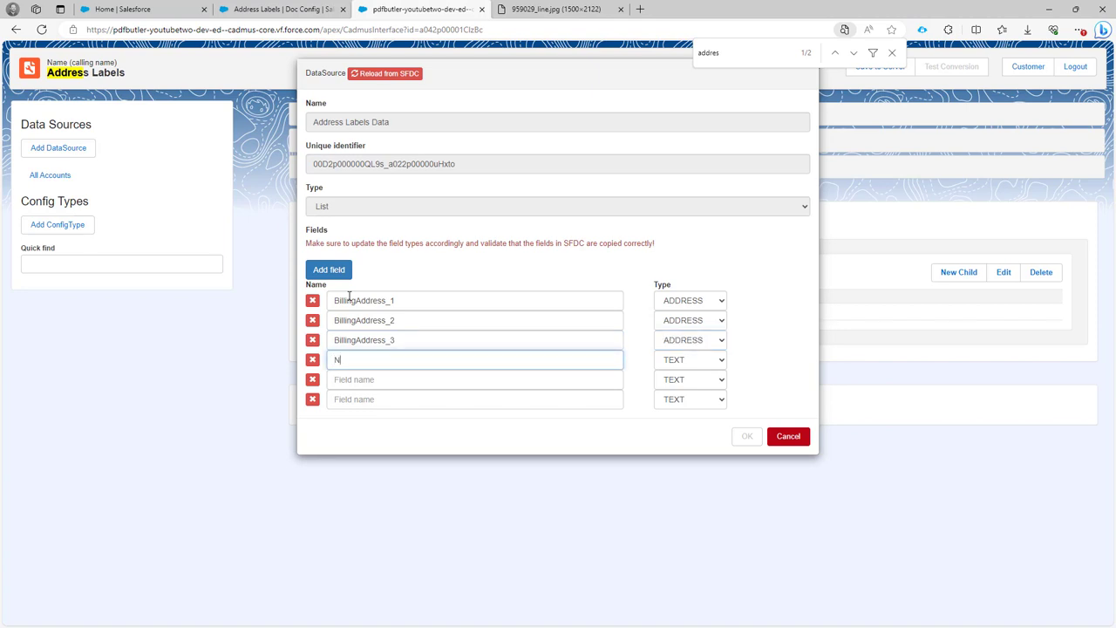
pyautogui.write('ame_1')
pyautogui.press('Tab')
pyautogui.press('Tab')
pyautogui.hotkey('shift', 'Tab')
pyautogui.hotkey('shift', 'Tab')
pyautogui.press('Tab')
pyautogui.hotkey('ctrl', 'v')
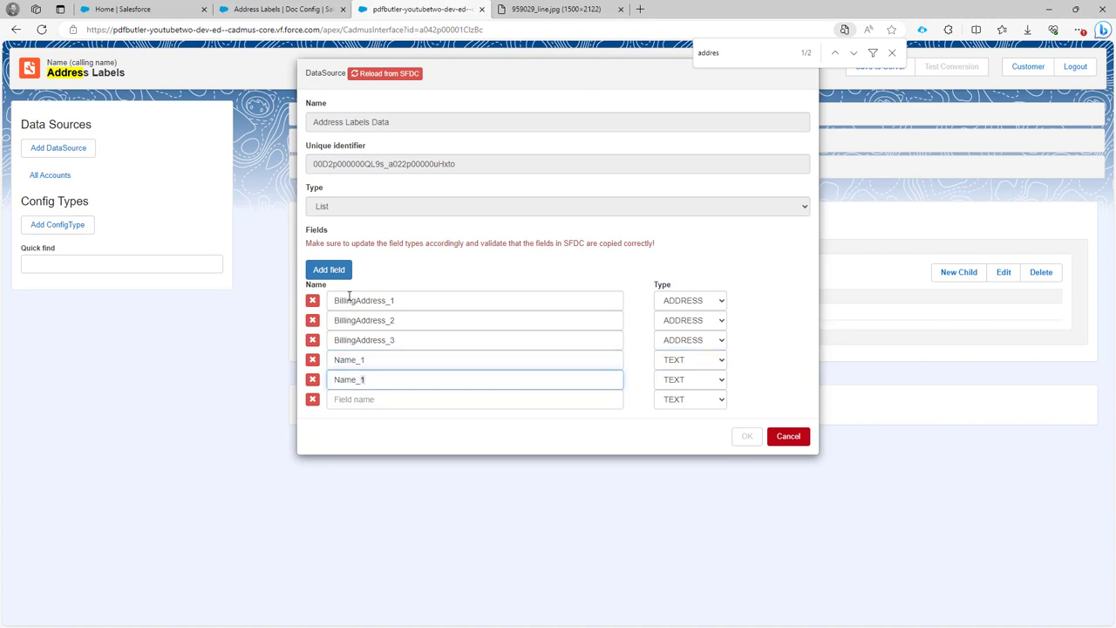
pyautogui.press('Tab')
pyautogui.press('Tab')
pyautogui.hotkey('ctrl', 'v')
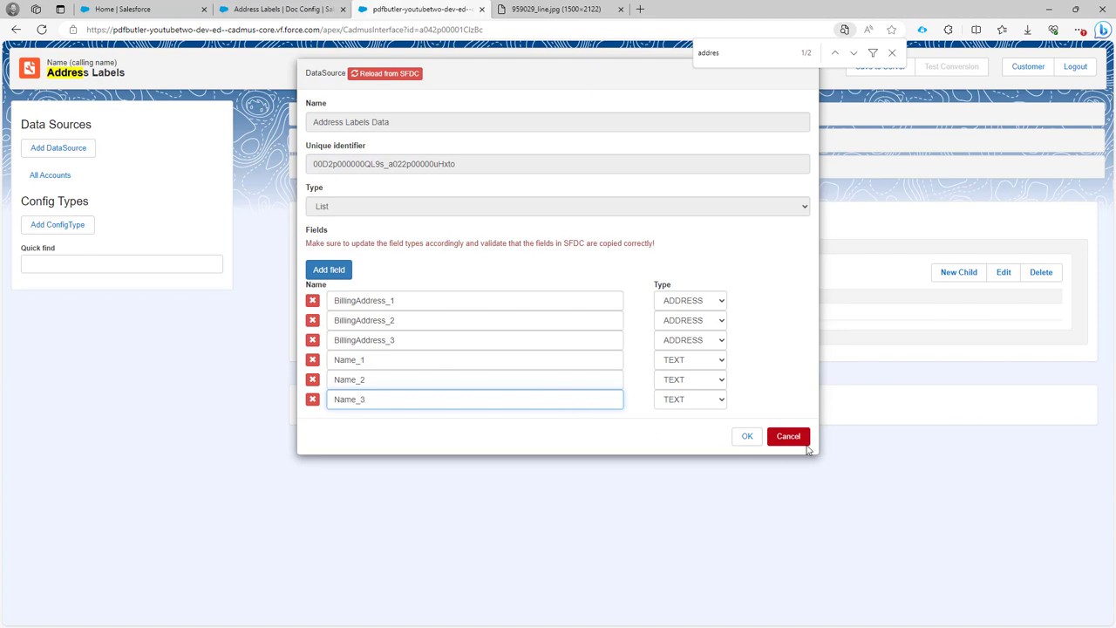
pyautogui.click(749, 441)
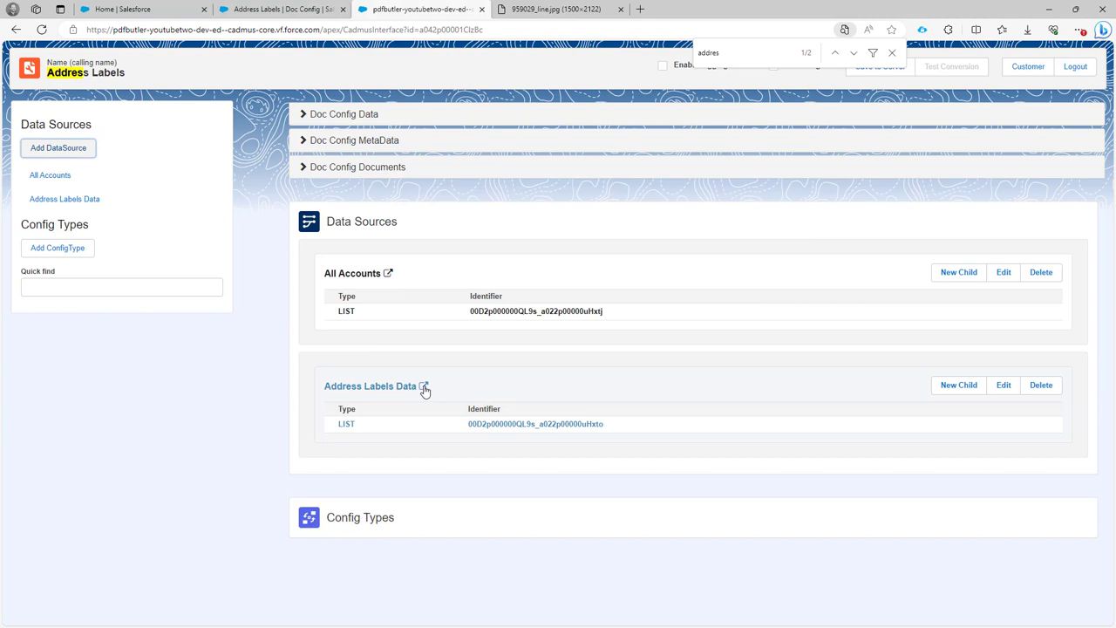
# Step: Open the Address Labels Data record and check its KEYVALUE record type and List of sObjects type
pyautogui.click(424, 387)
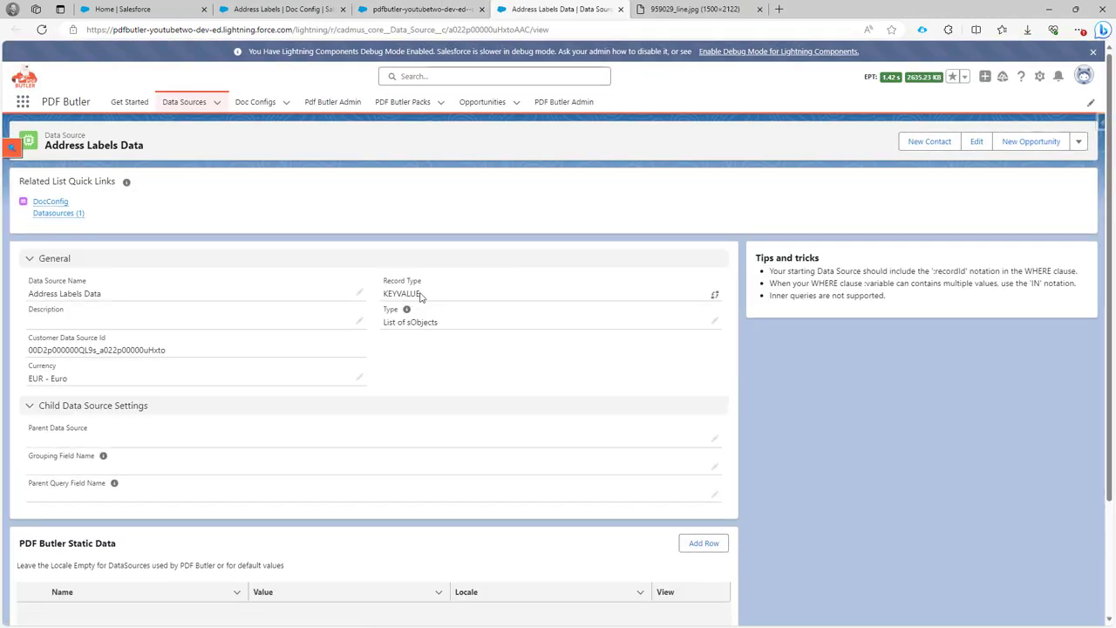
pyautogui.moveTo(420, 295); pyautogui.dragTo(383, 294)
pyautogui.moveTo(438, 322); pyautogui.dragTo(384, 319)
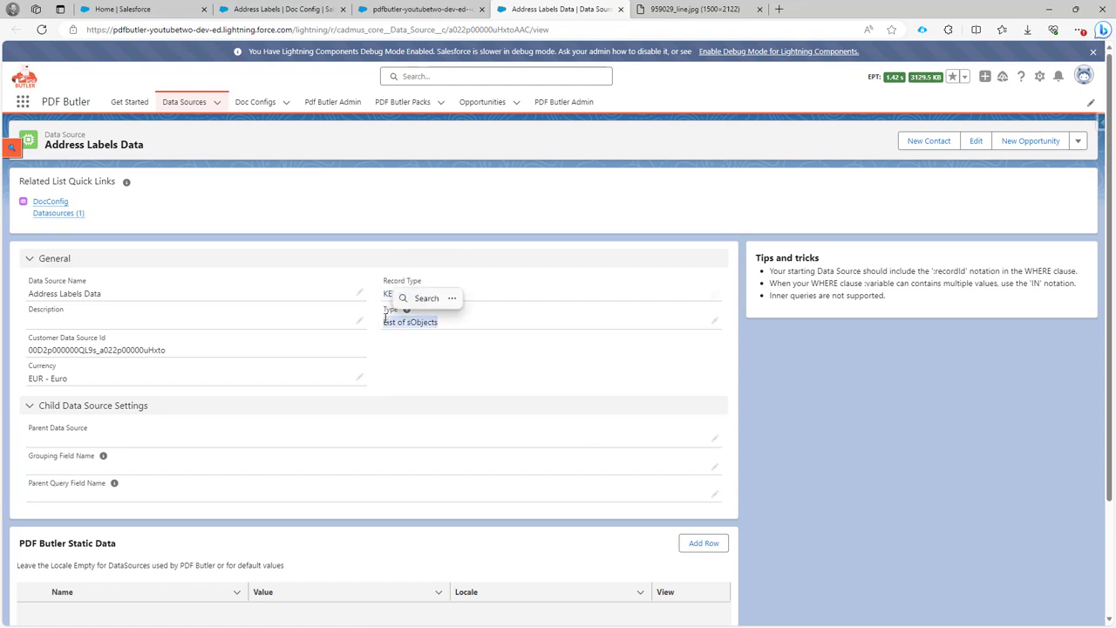
pyautogui.click(423, 351)
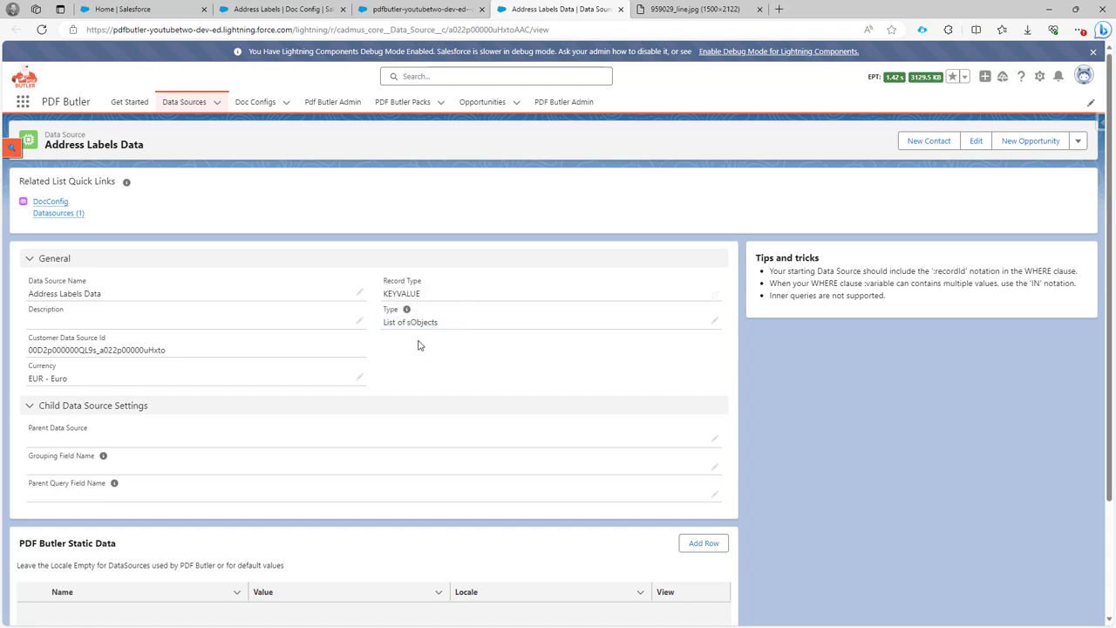
pyautogui.moveTo(409, 314)
# Step: From the Address Labels doc config, start a new entry in its Actionables list
pyautogui.click(270, 12)
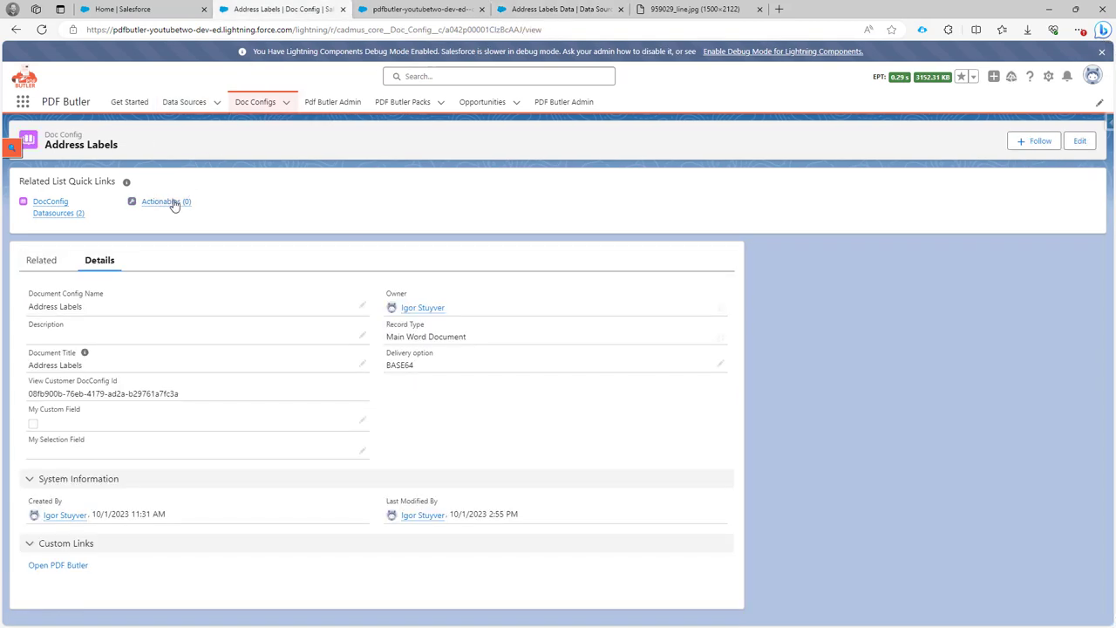
pyautogui.moveTo(174, 203)
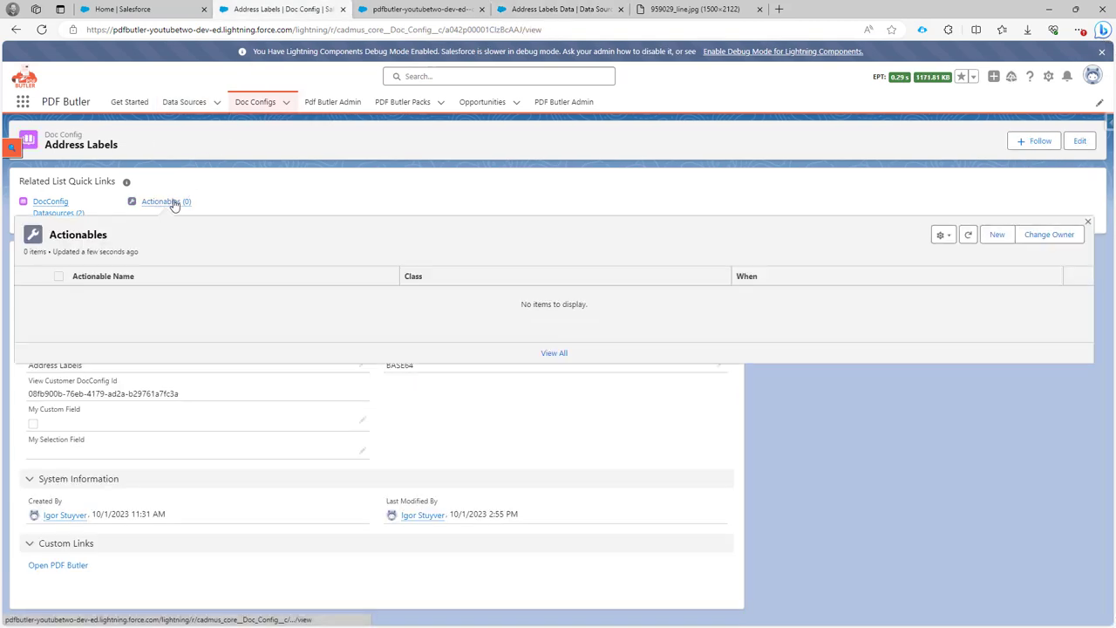
pyautogui.click(1000, 237)
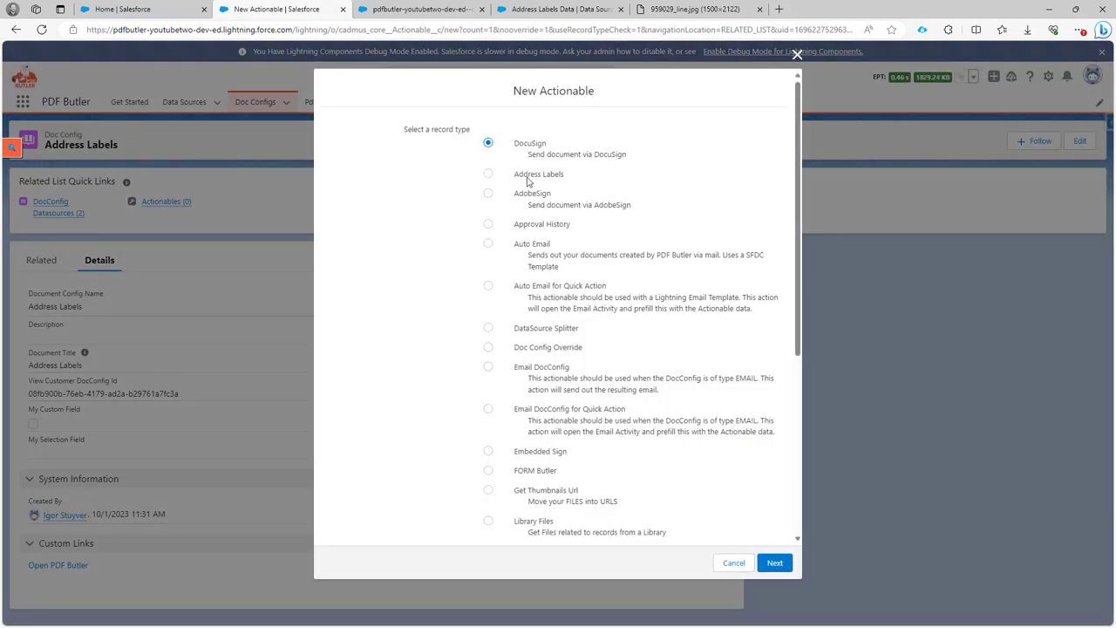
# Step: Create an Address Labels actionable named 'Act Address Labels' with class Actionable_AddressLabelCreator
pyautogui.click(526, 176)
pyautogui.click(776, 564)
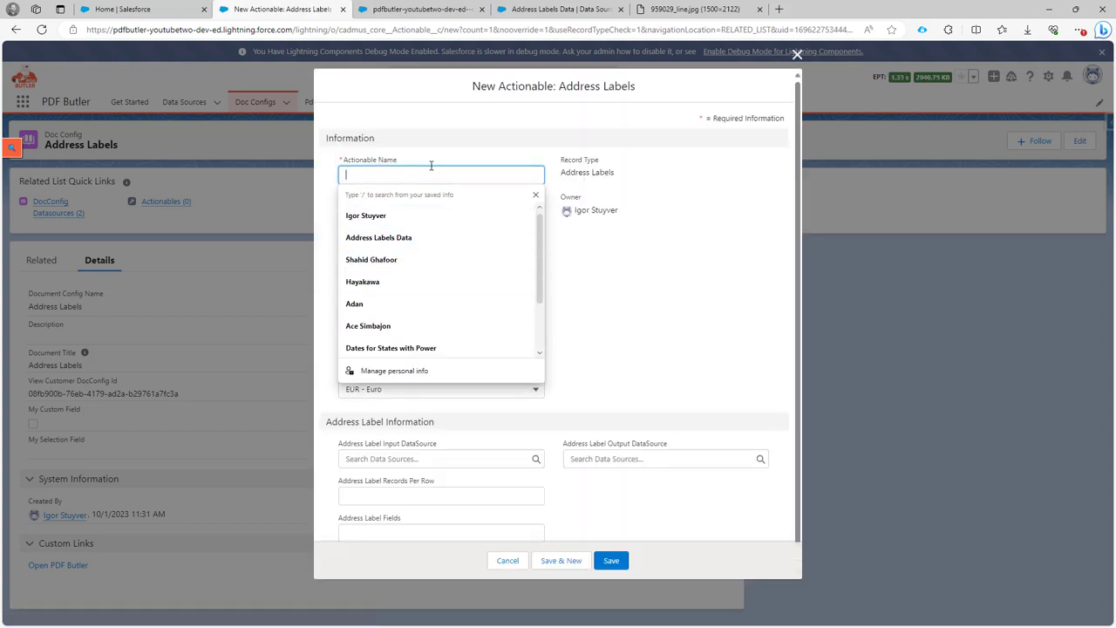
pyautogui.write('Act')
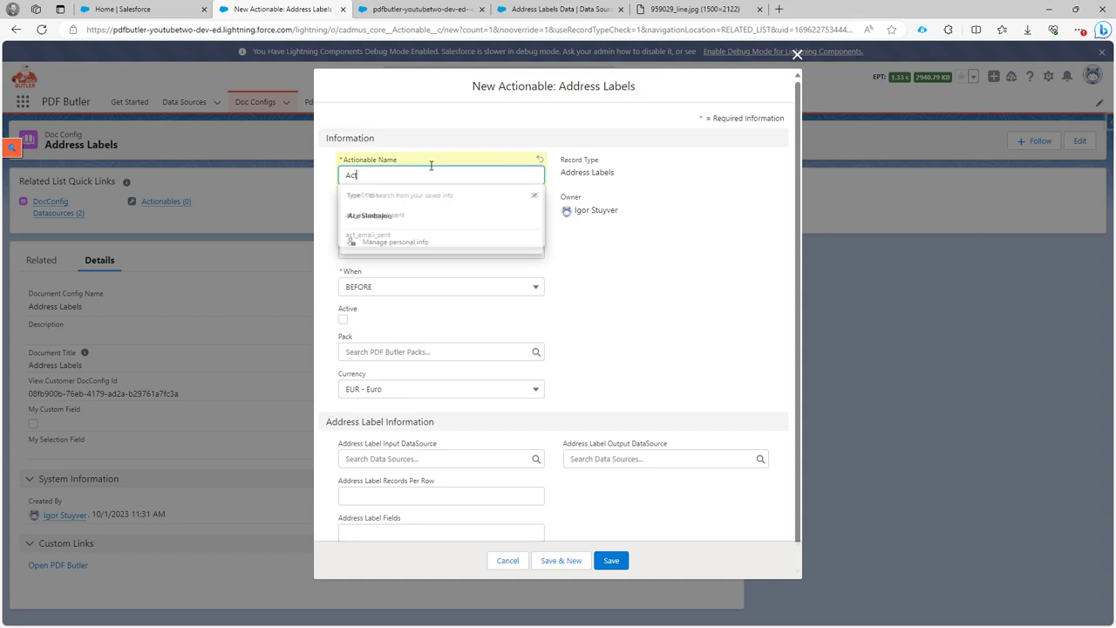
pyautogui.write(' Addr')
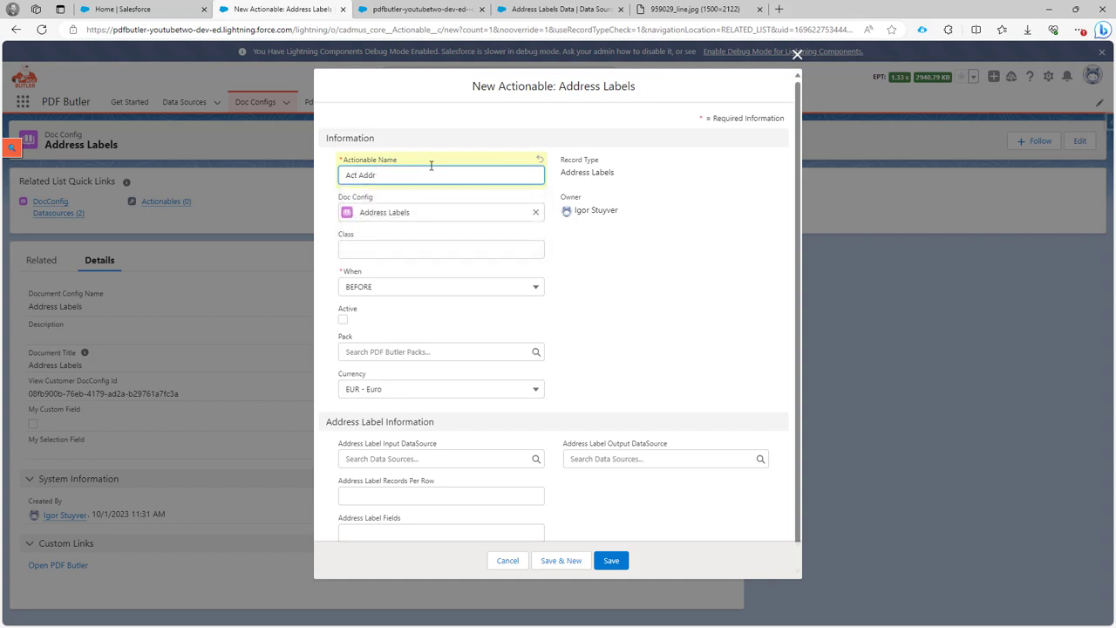
pyautogui.write('ess Labesls')
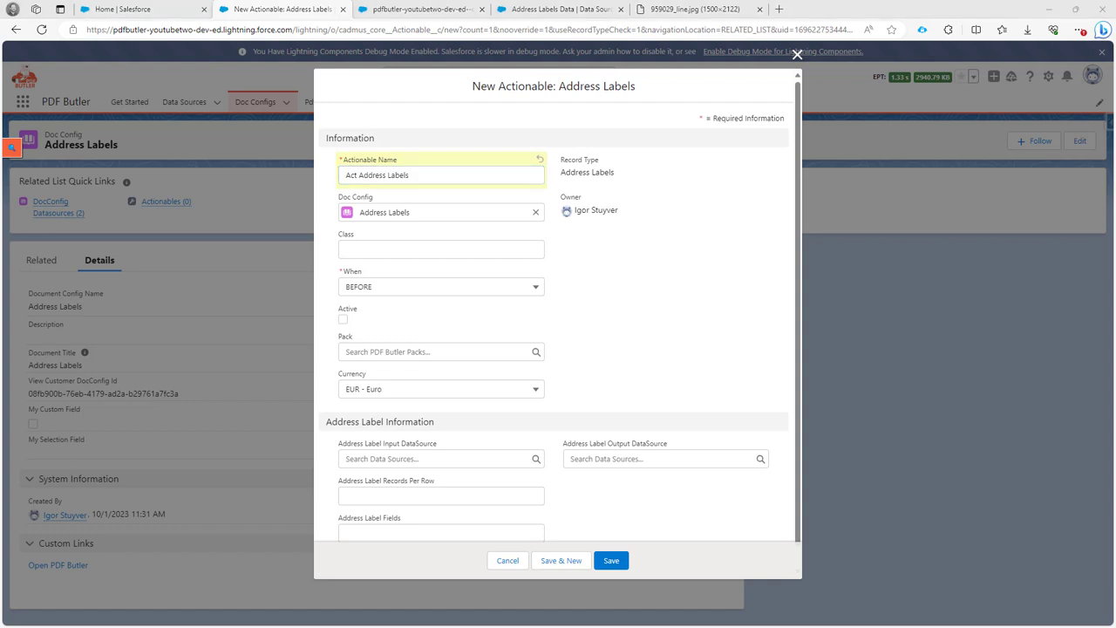
pyautogui.click(378, 248)
pyautogui.write('Actionable_AddressLabelCreator')
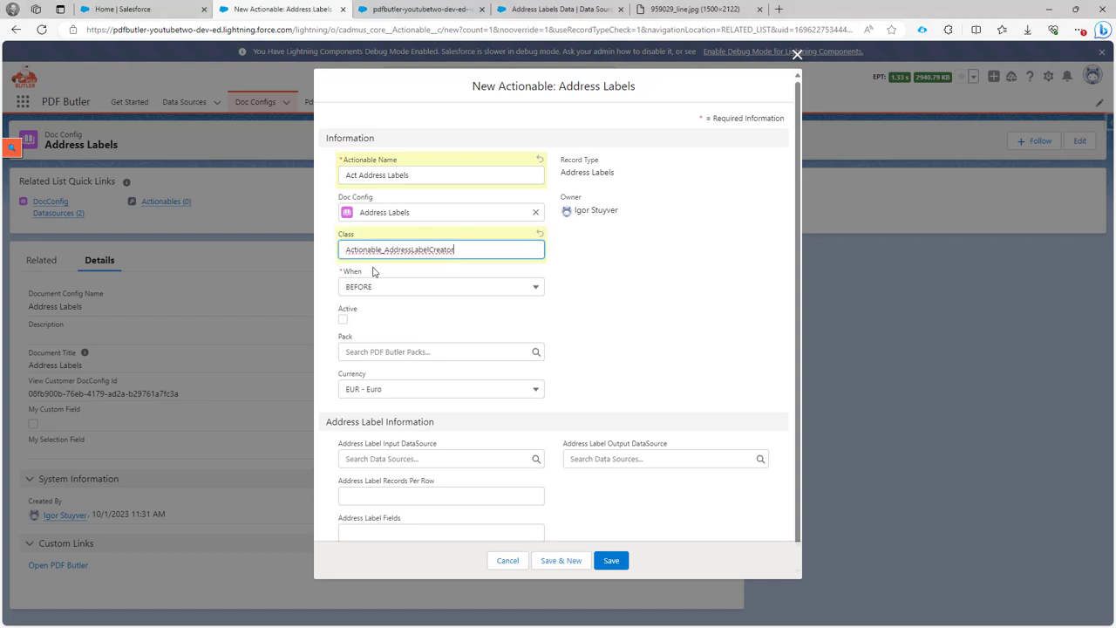
# Step: Set the actionable to run BEFORE_BUT_AFTER_DATASOURCES and mark it active
pyautogui.click(377, 287)
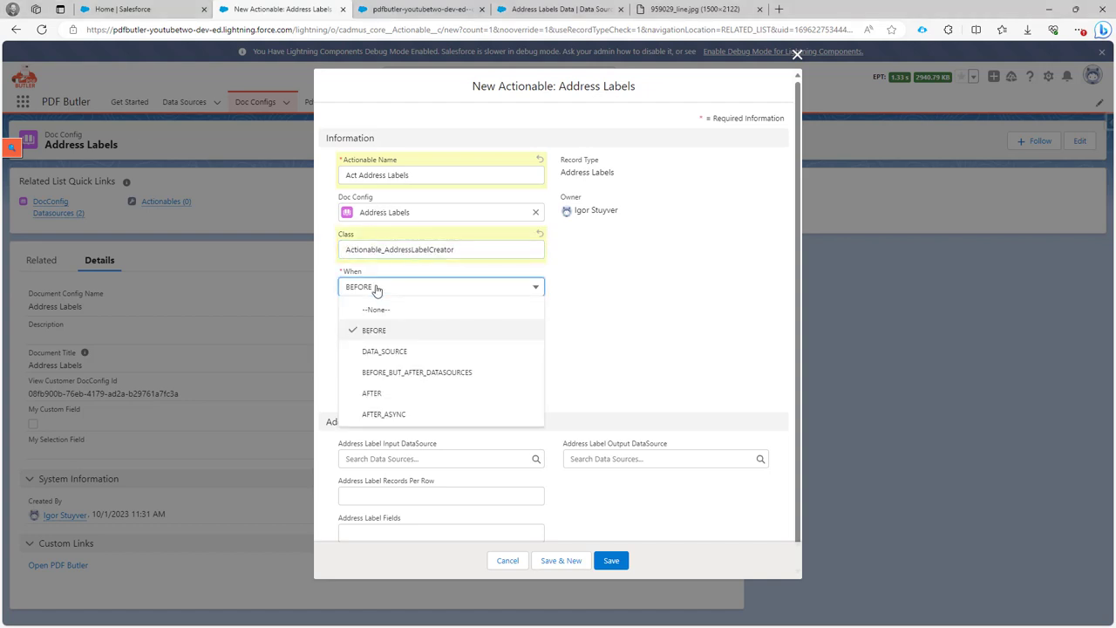
pyautogui.click(396, 379)
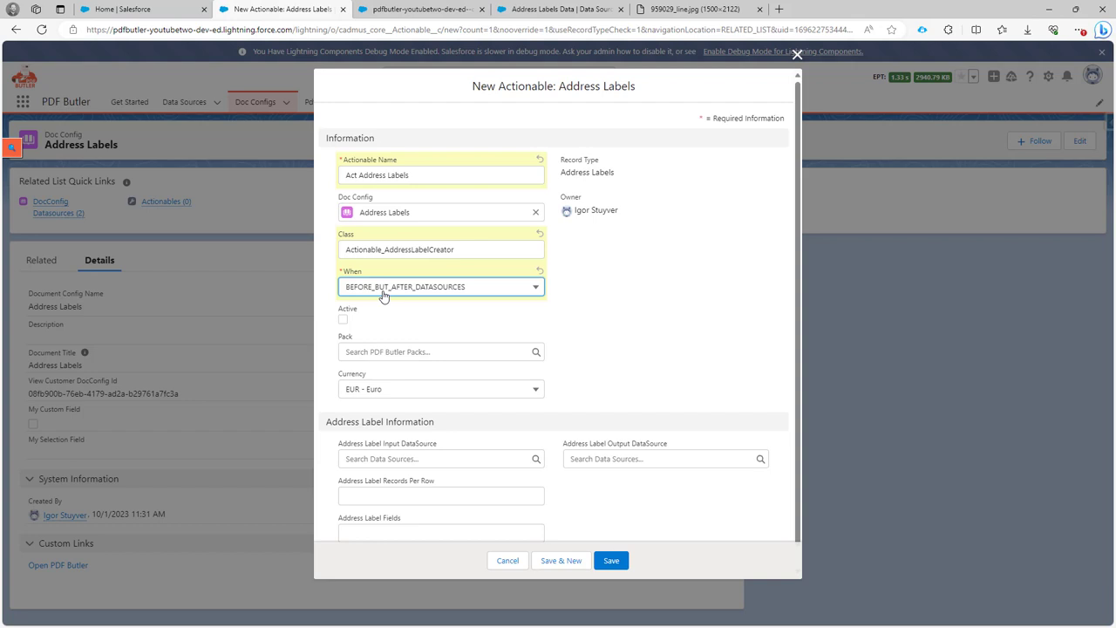
pyautogui.click(343, 322)
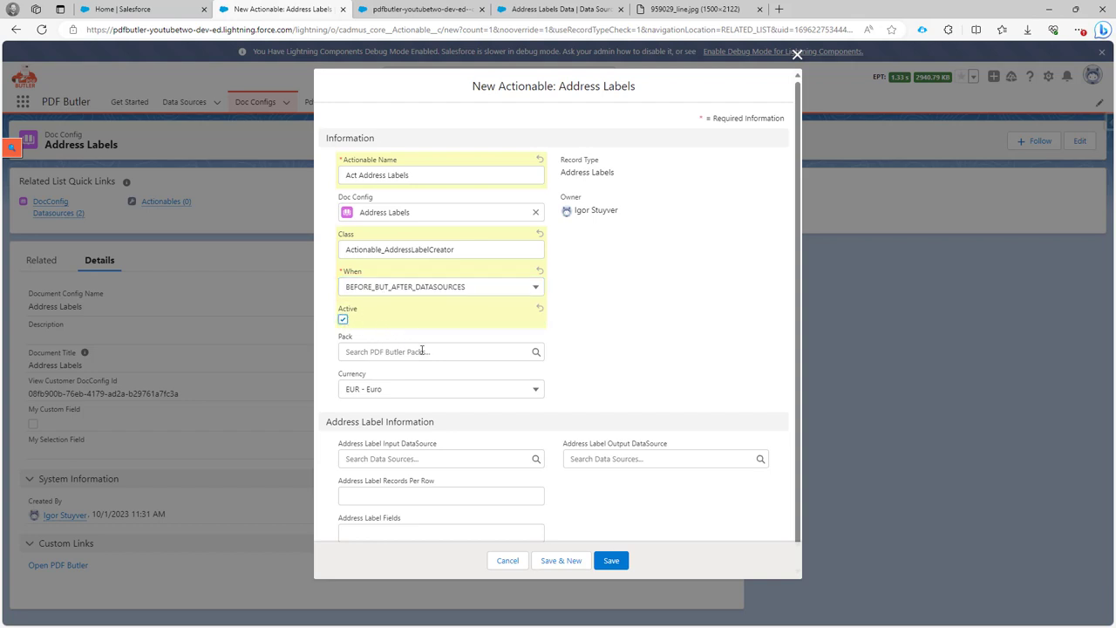
pyautogui.scroll(-1, 436, 419)
pyautogui.click(448, 439)
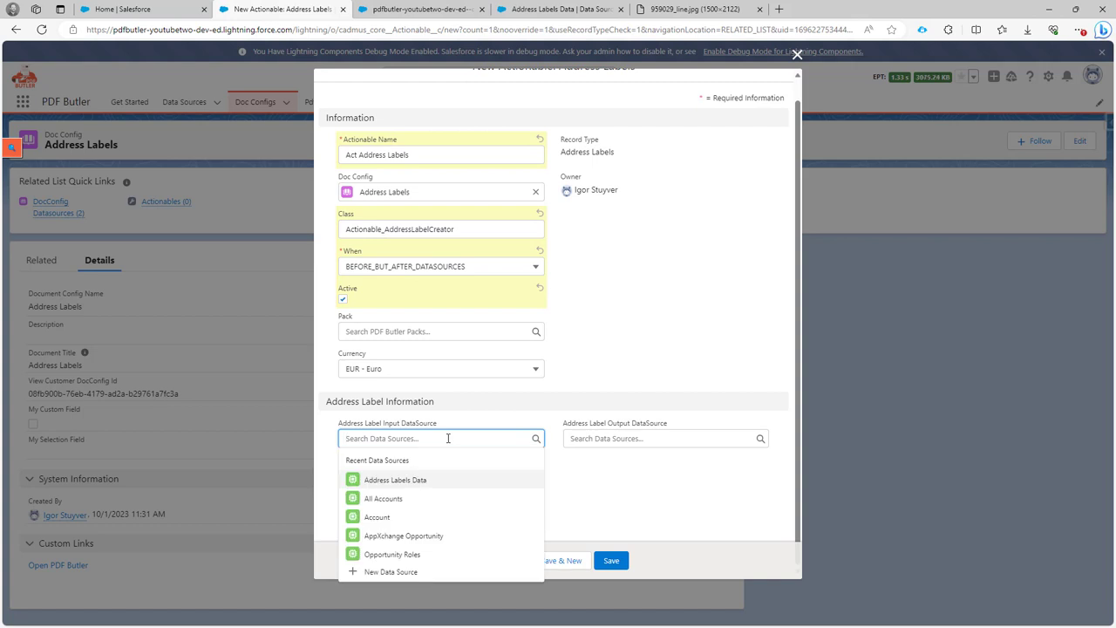
# Step: Use All Accounts as the input data source with 3 records per row, matching the label sheet
pyautogui.click(399, 498)
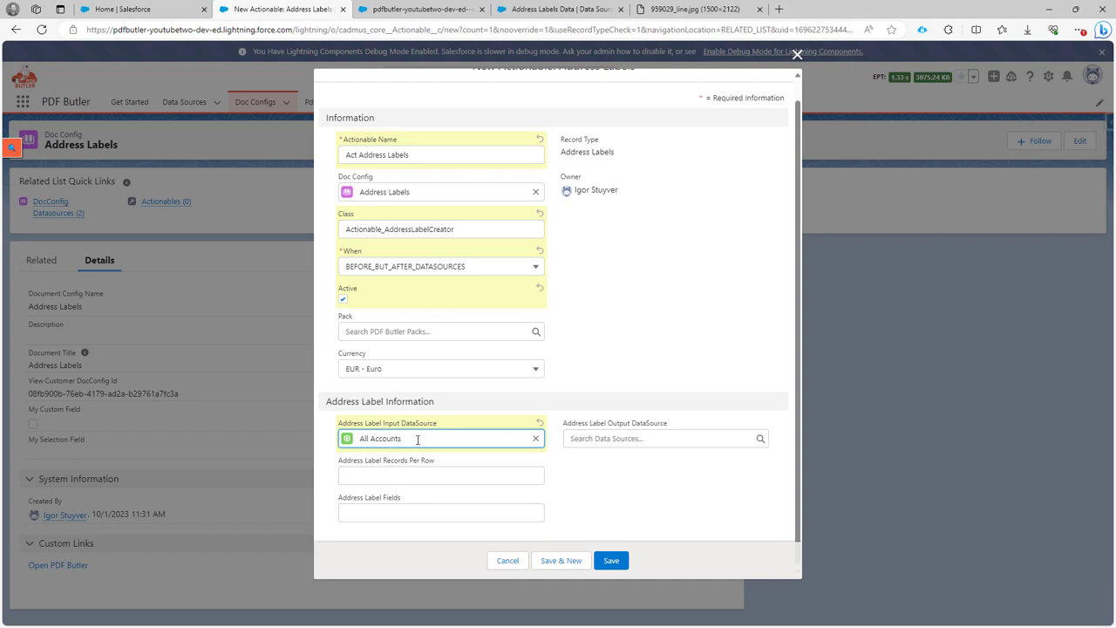
pyautogui.click(407, 476)
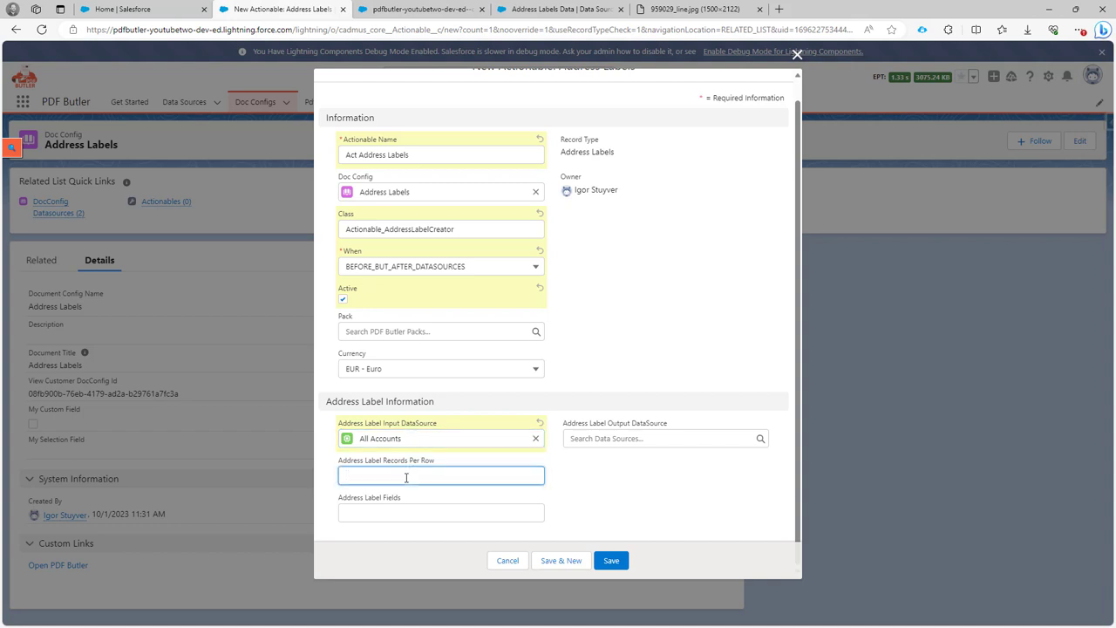
pyautogui.write('3')
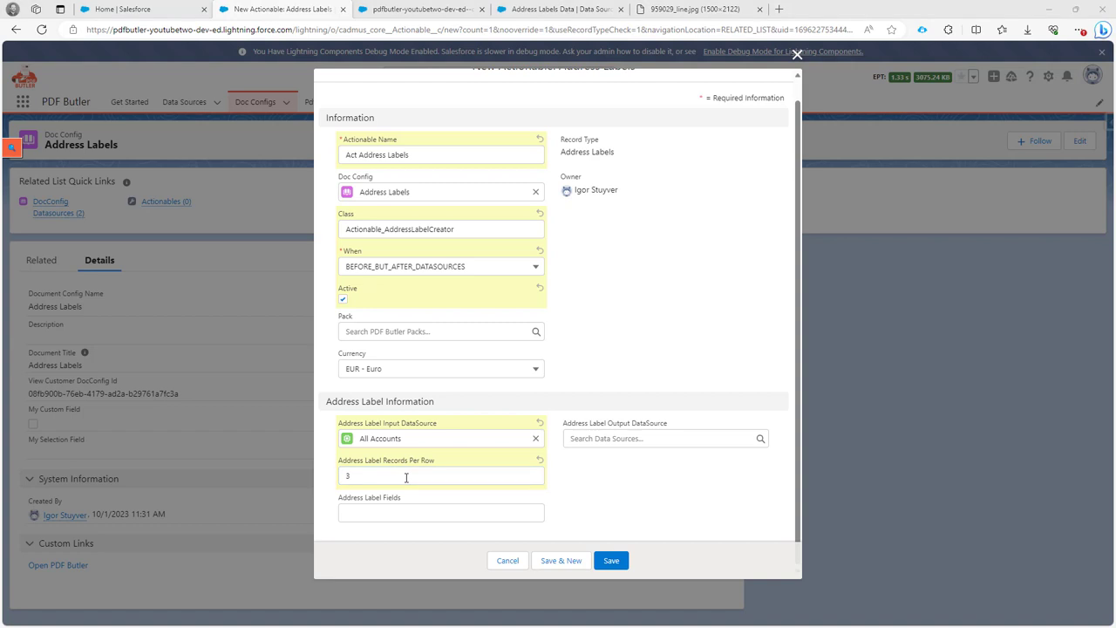
pyautogui.hotkey('ctrl', '5')
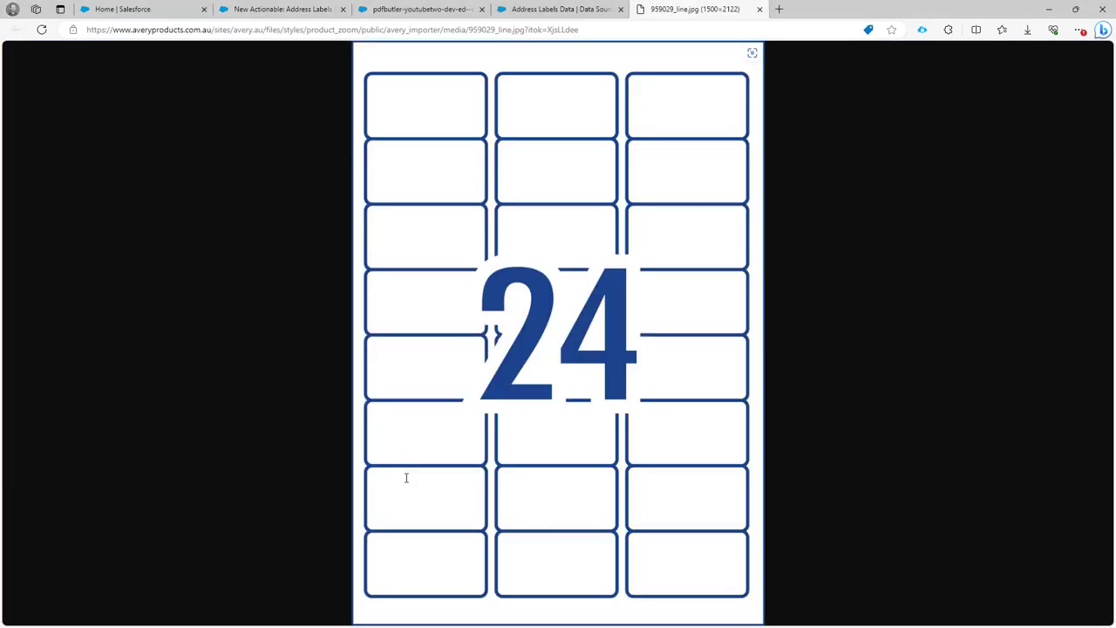
pyautogui.hotkey('ctrl', '2')
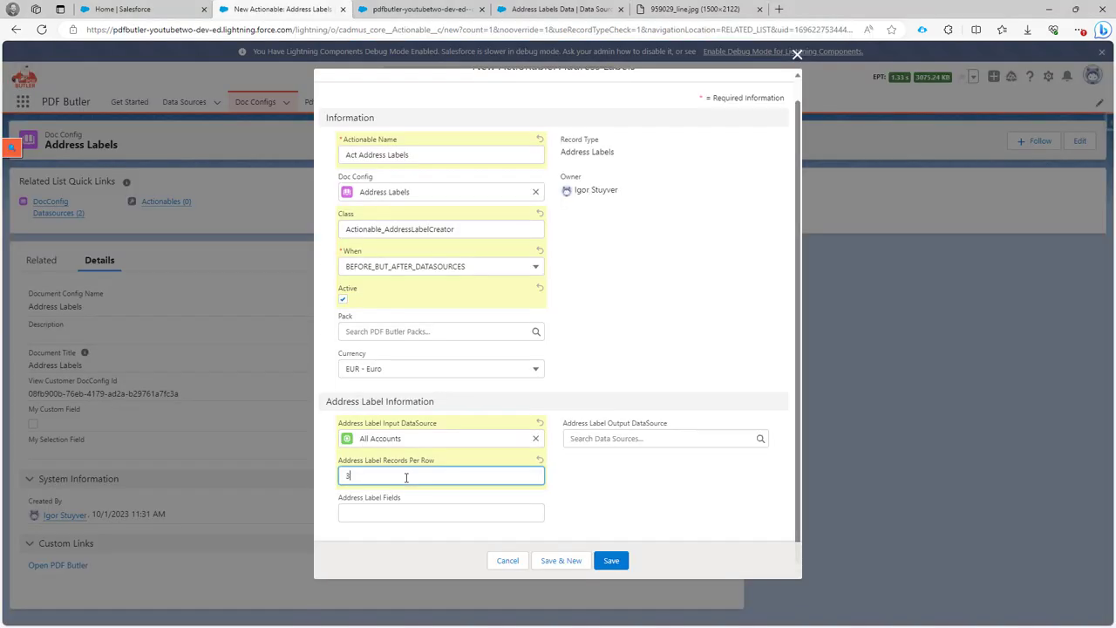
pyautogui.click(404, 513)
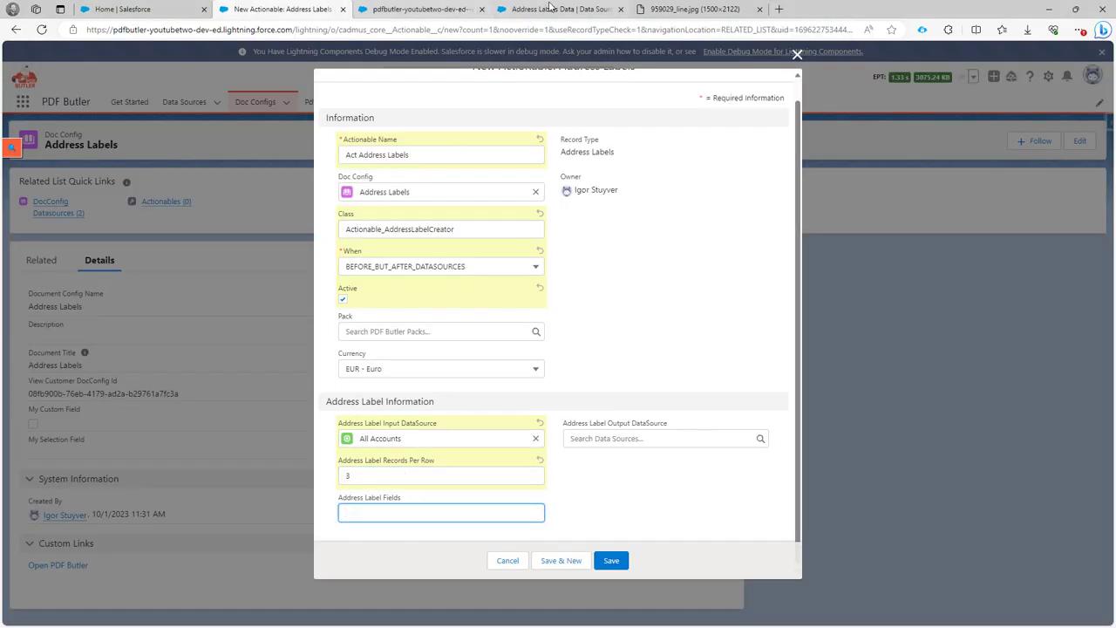
pyautogui.click(419, 10)
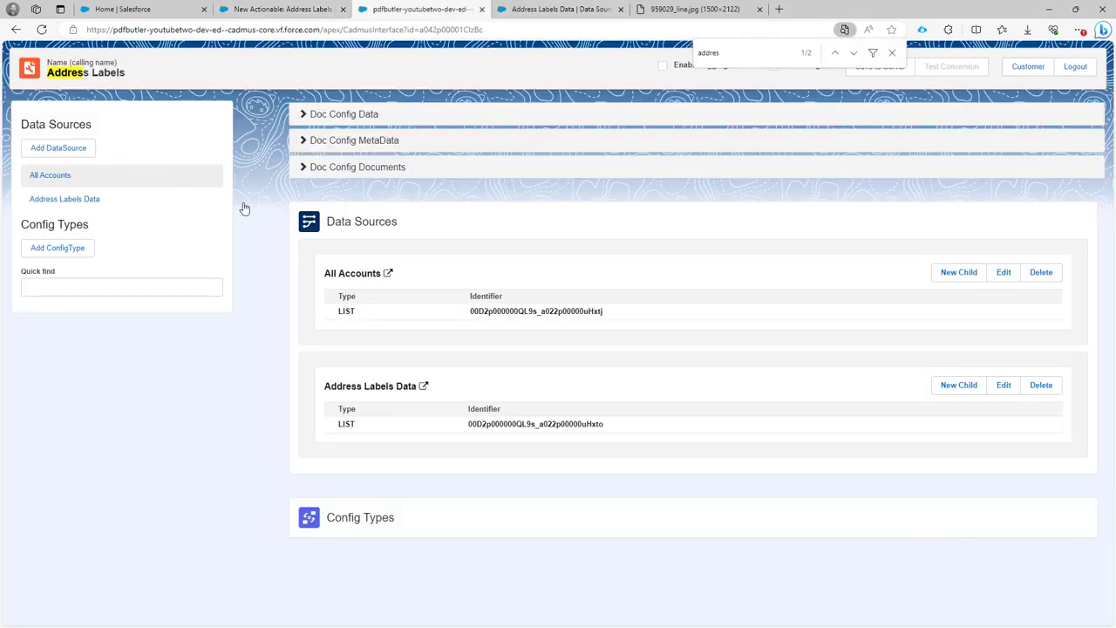
# Step: Fill Address Label Fields with BillingAddress.Name, copied from the All Accounts field list
pyautogui.click(1003, 276)
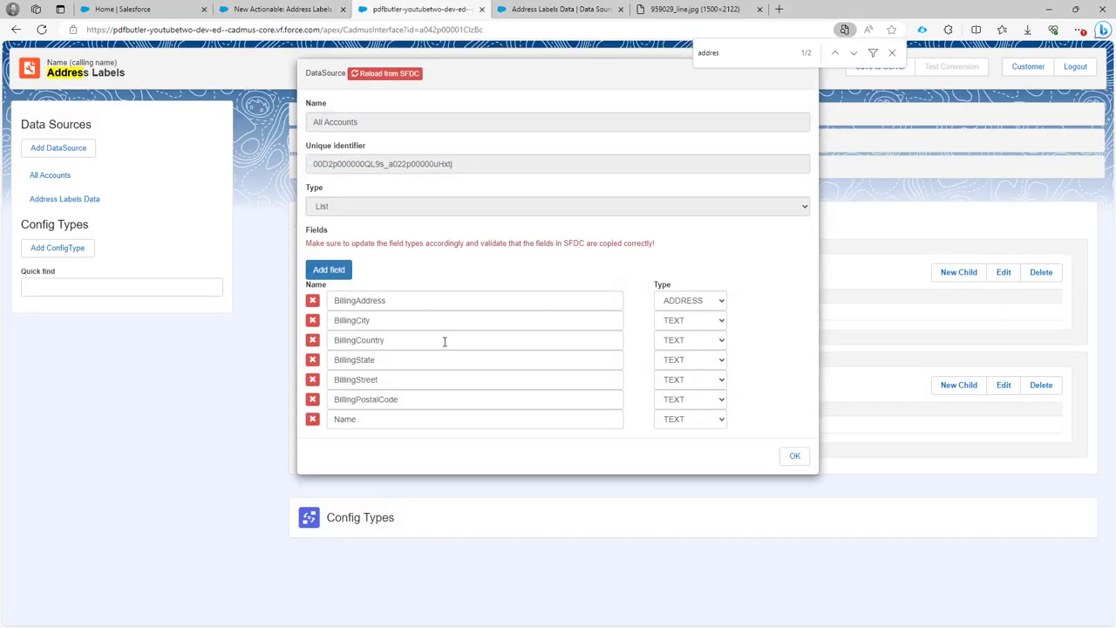
pyautogui.moveTo(412, 302); pyautogui.dragTo(328, 299)
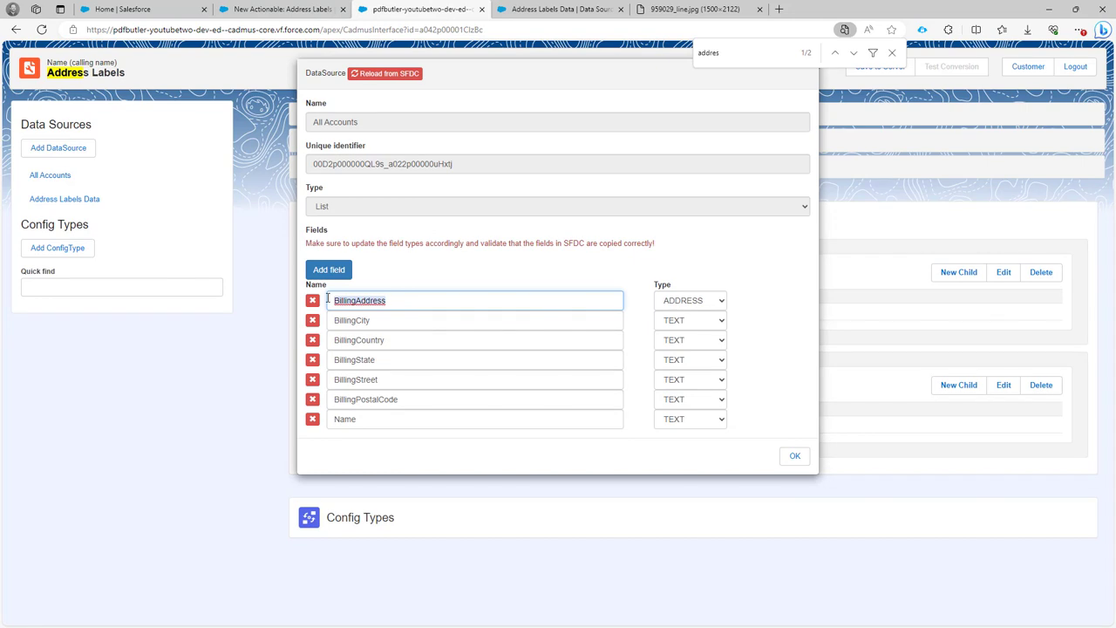
pyautogui.hotkey('ctrl', 'c')
pyautogui.click(279, 9)
pyautogui.hotkey('ctrl', 'v')
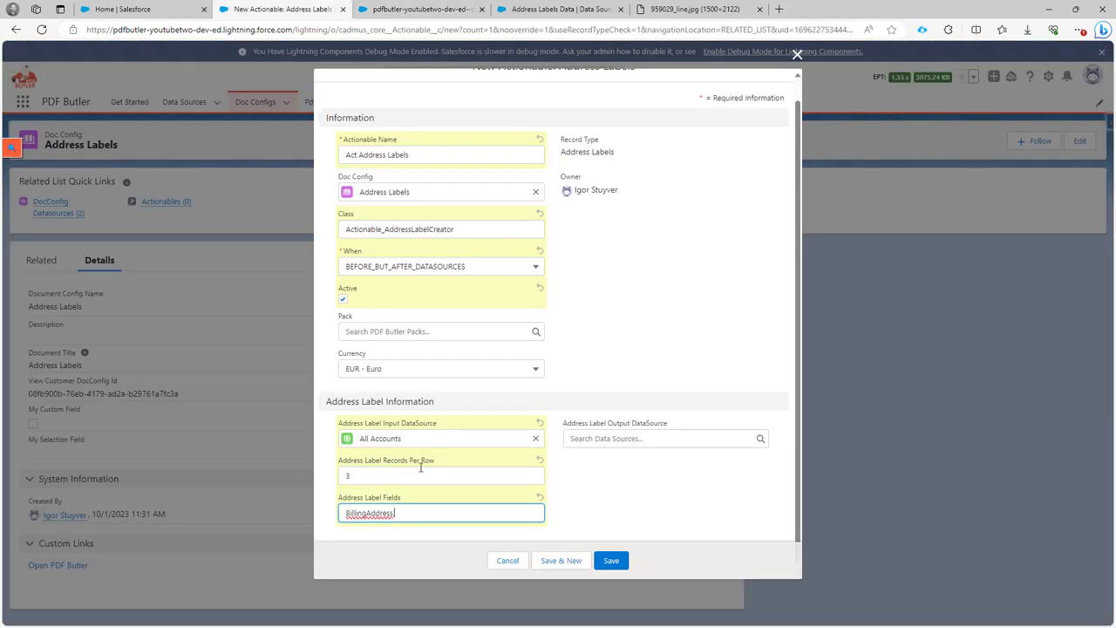
pyautogui.click(453, 11)
pyautogui.doubleClick(384, 423)
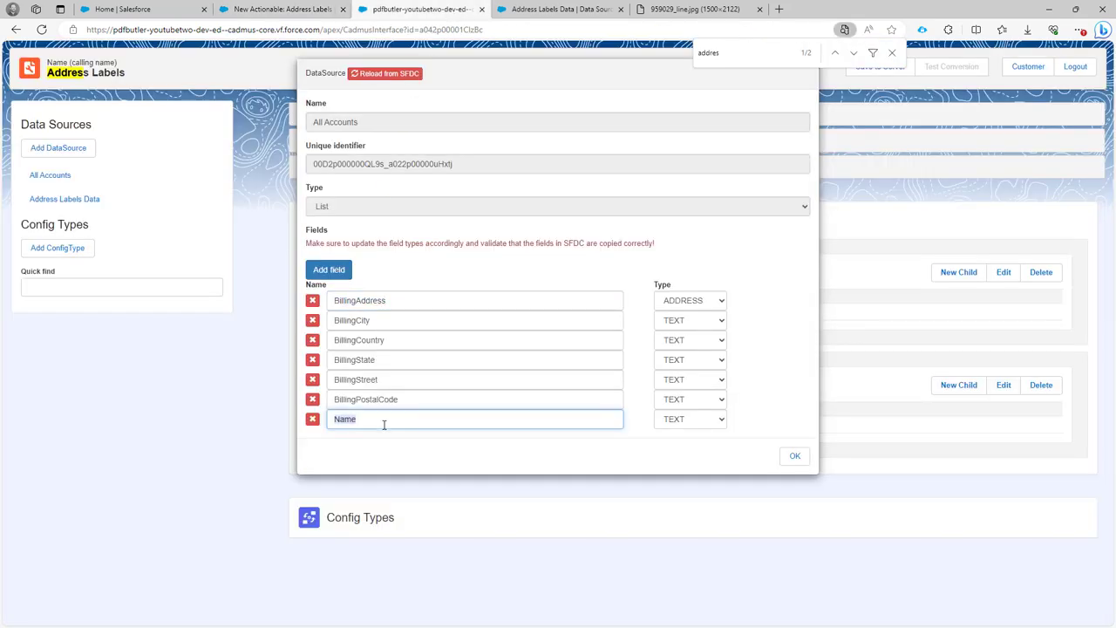
pyautogui.hotkey('ctrl', 'c')
pyautogui.click(275, 10)
pyautogui.write('.')
pyautogui.hotkey('ctrl', 'v')
pyautogui.click(630, 440)
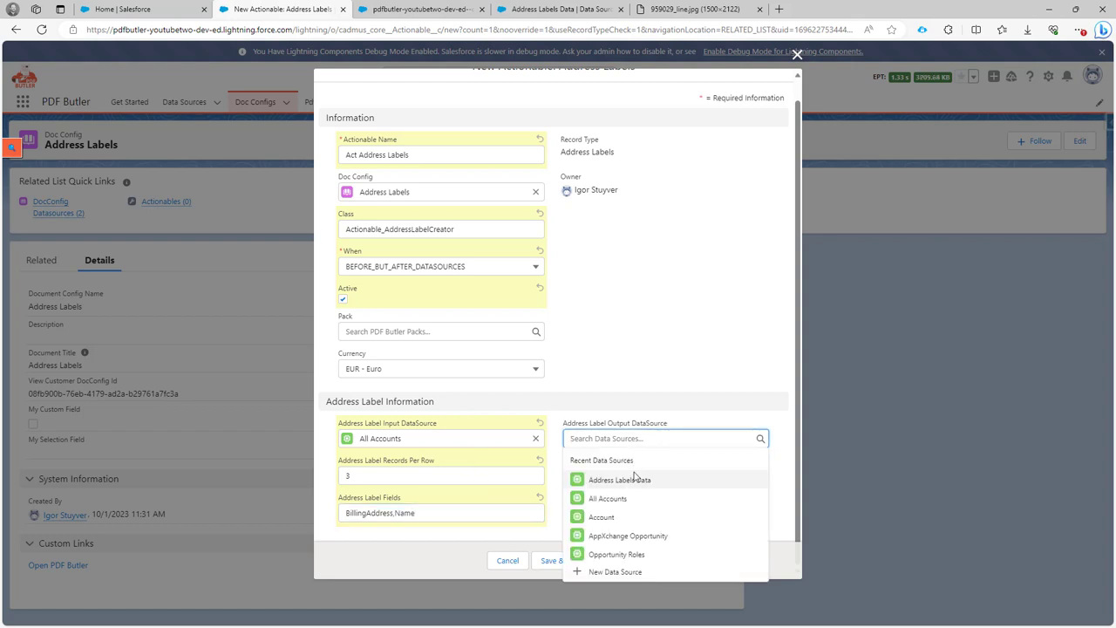
# Step: Save the actionable with Address Labels Data as Output DataSource, then open the Act Address Labels record
pyautogui.click(640, 482)
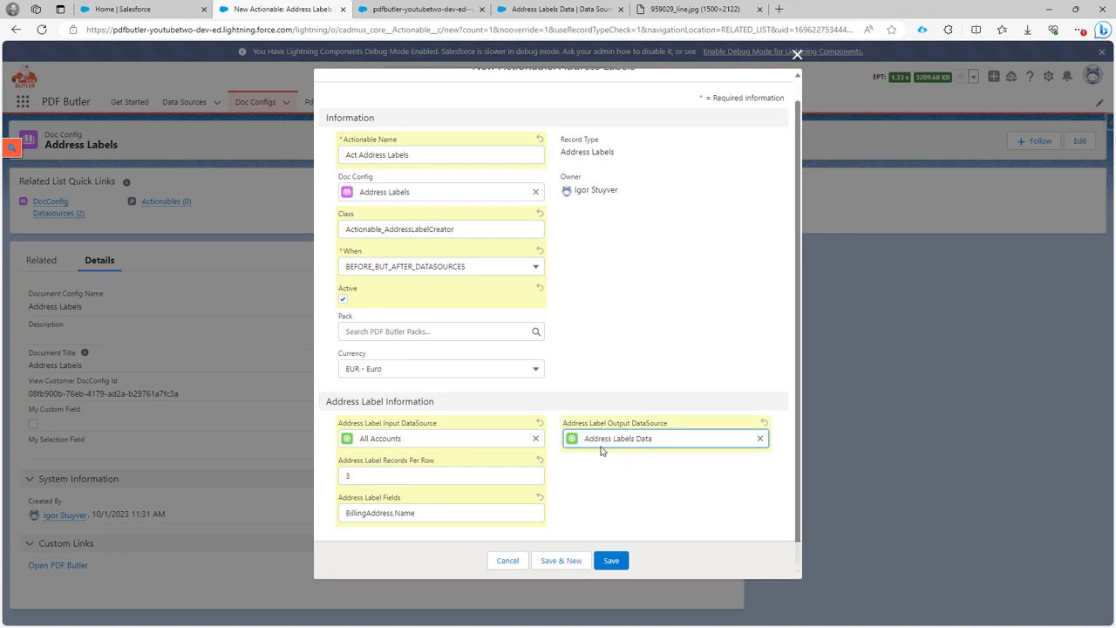
pyautogui.click(610, 560)
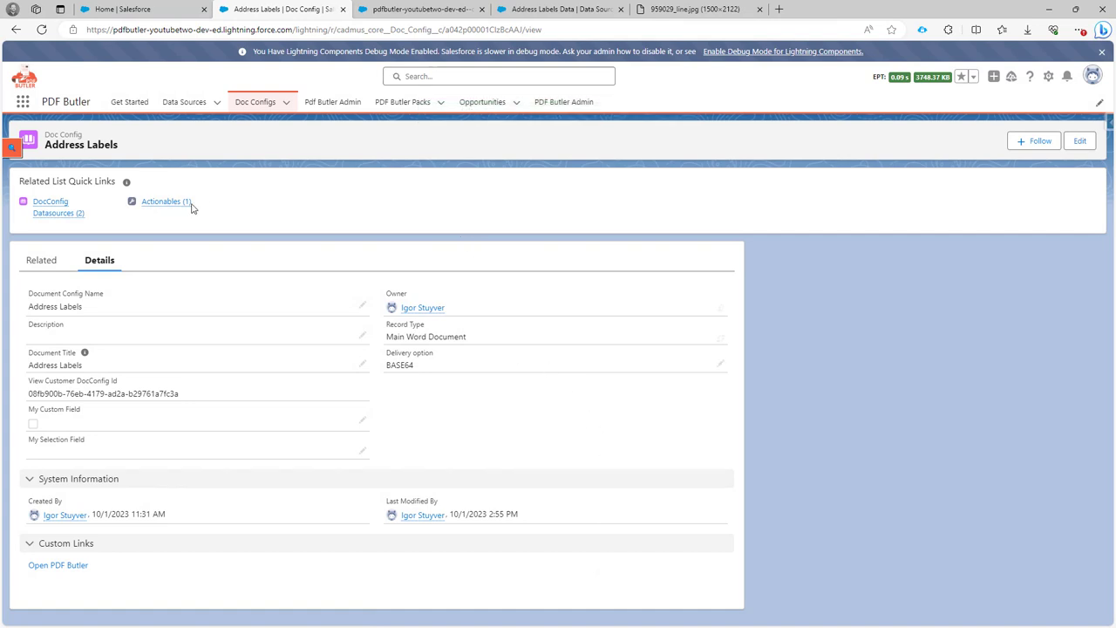
pyautogui.moveTo(182, 204)
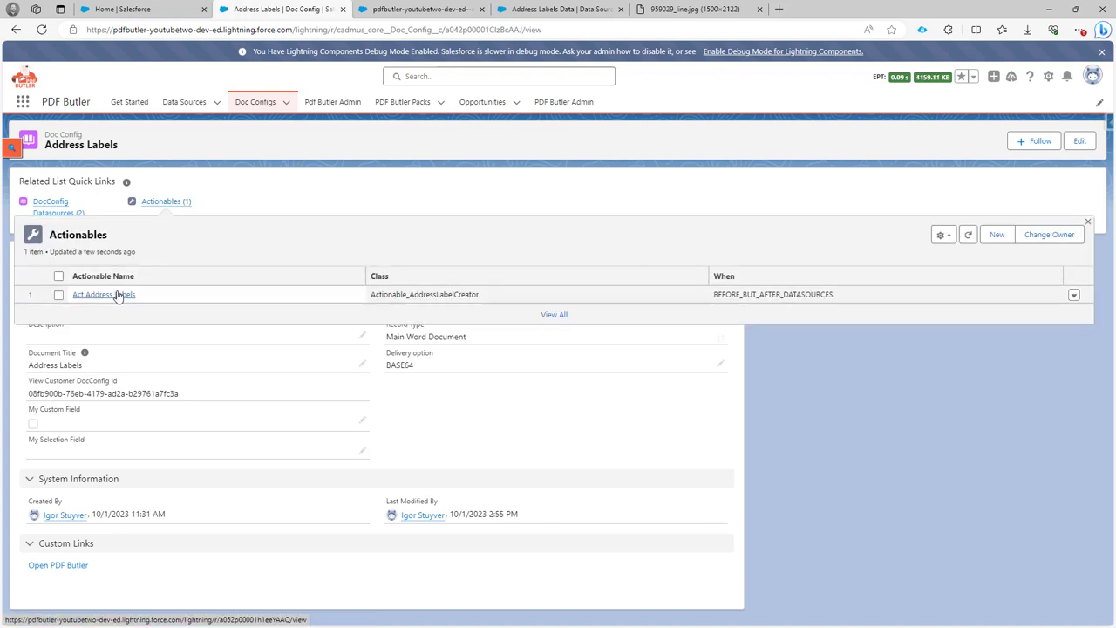
pyautogui.click(116, 296)
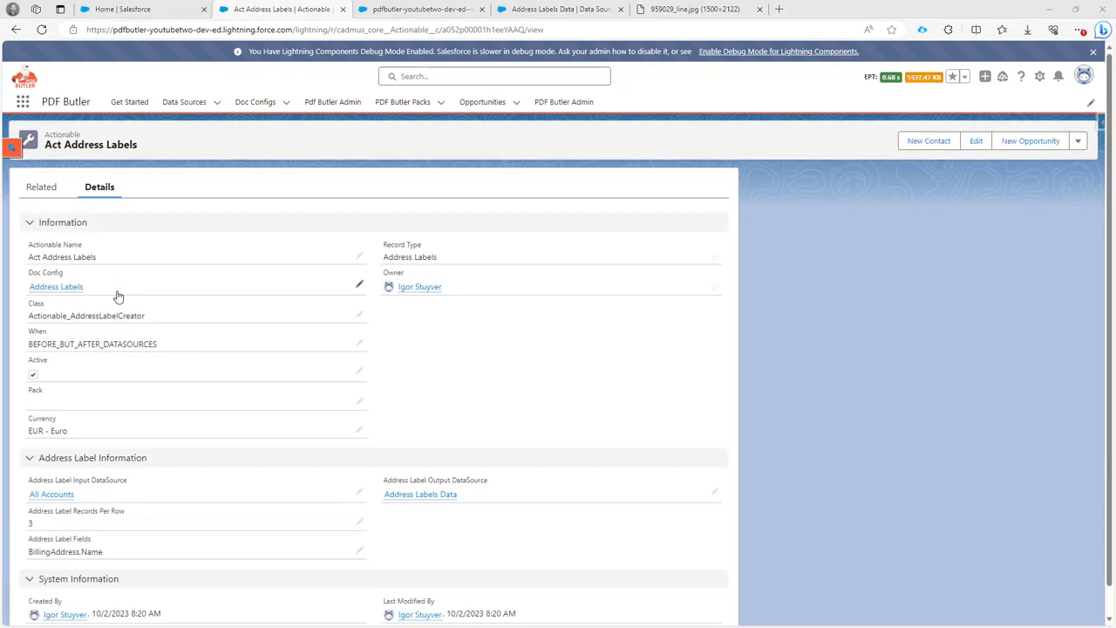
pyautogui.hotkey('alt', 'Tab')
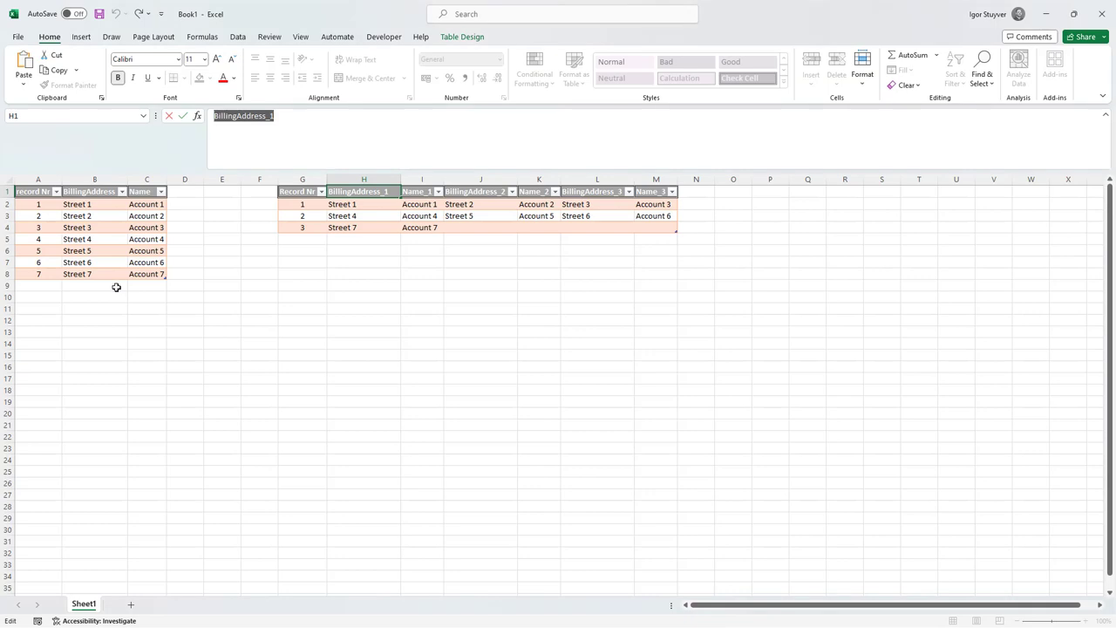
pyautogui.click(50, 181)
pyautogui.moveTo(49, 181); pyautogui.dragTo(149, 182)
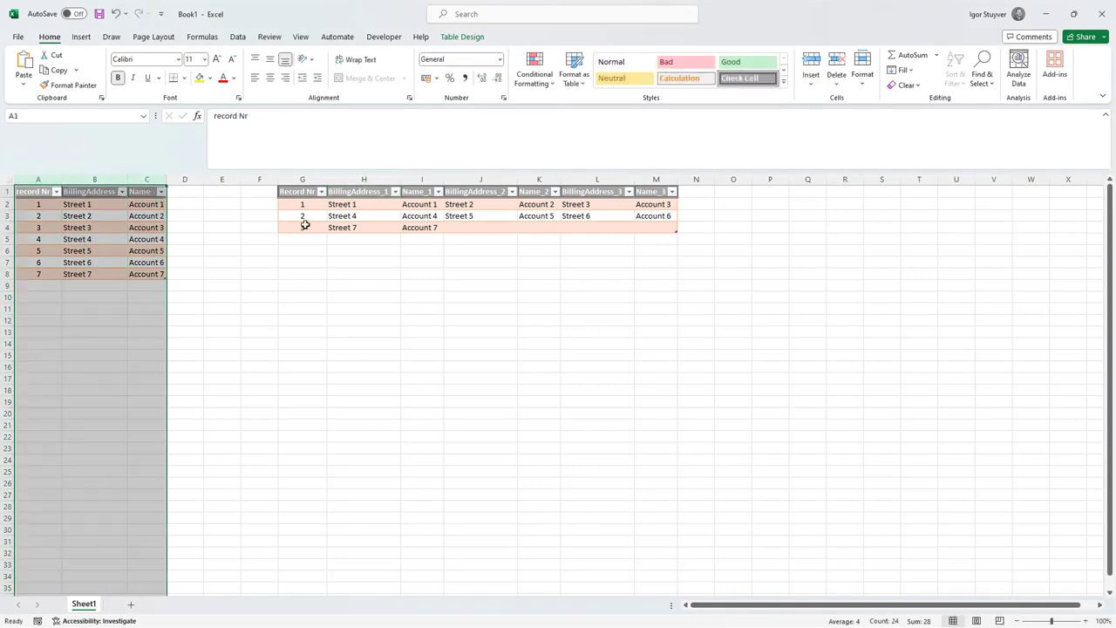
pyautogui.moveTo(357, 180); pyautogui.dragTo(650, 187)
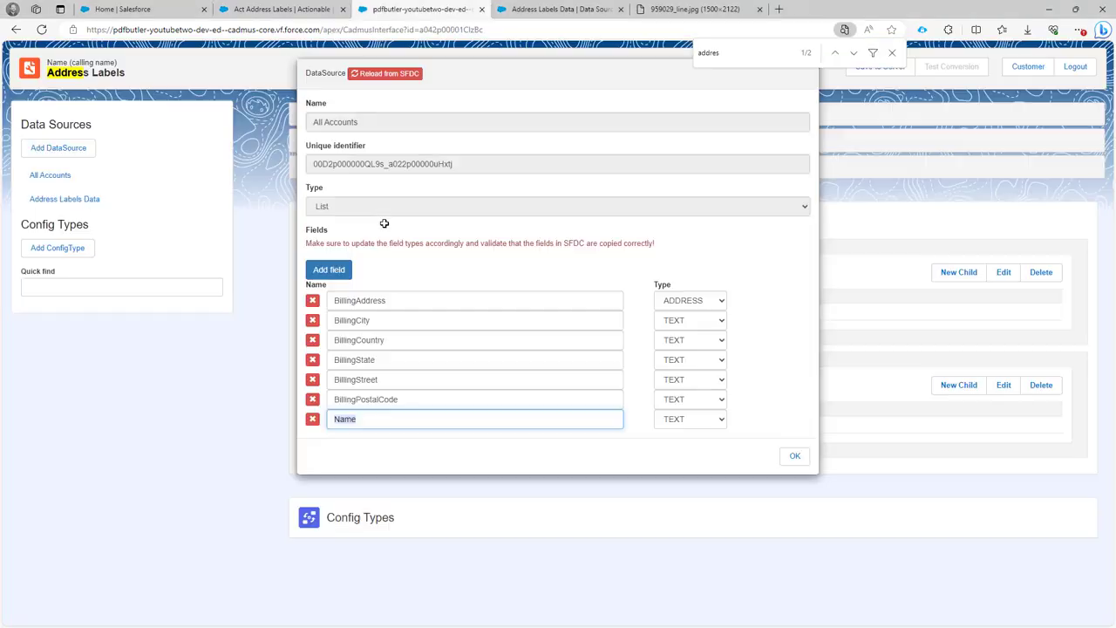
# Step: Close the All Accounts DataSource dialog with Escape
pyautogui.press('Escape')
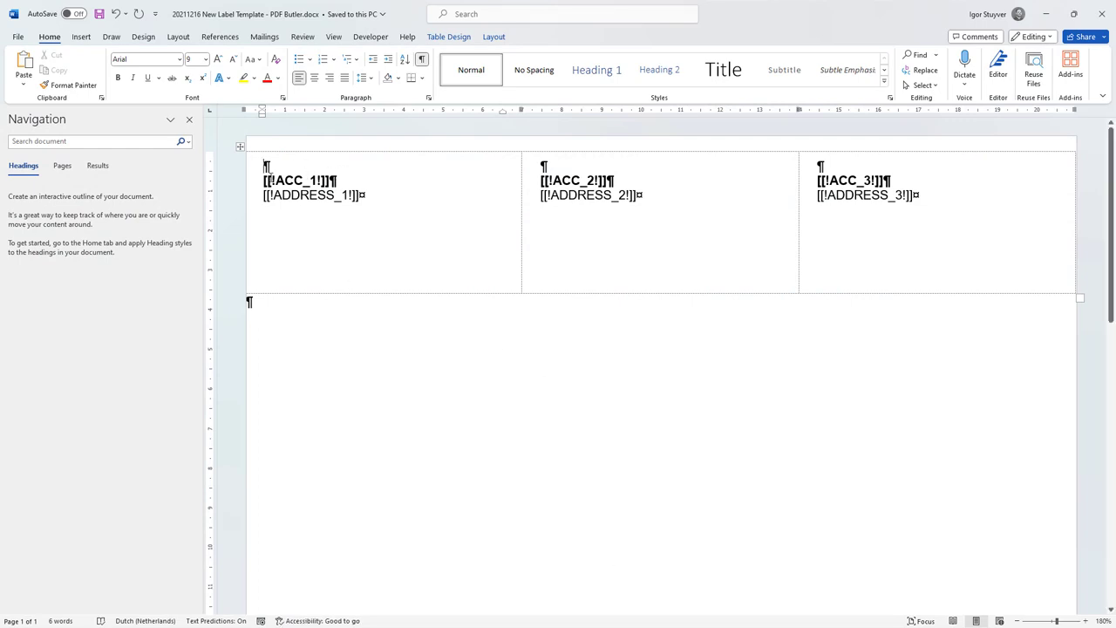
pyautogui.click(240, 148)
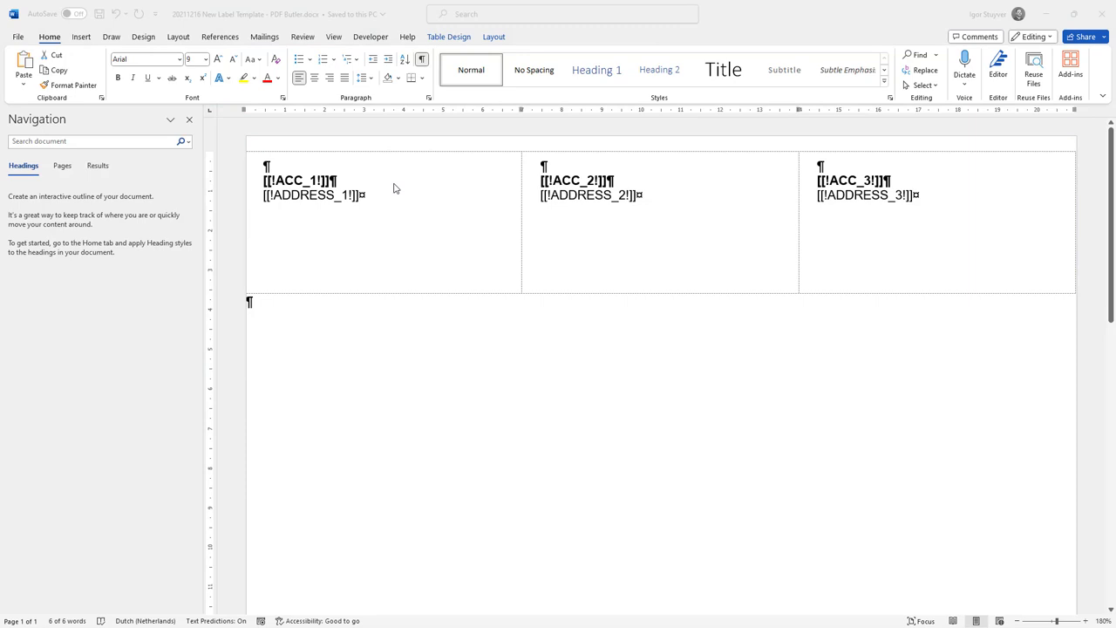
pyautogui.hotkey('alt', 'Tab')
pyautogui.hotkey('ctrl', 'Tab')
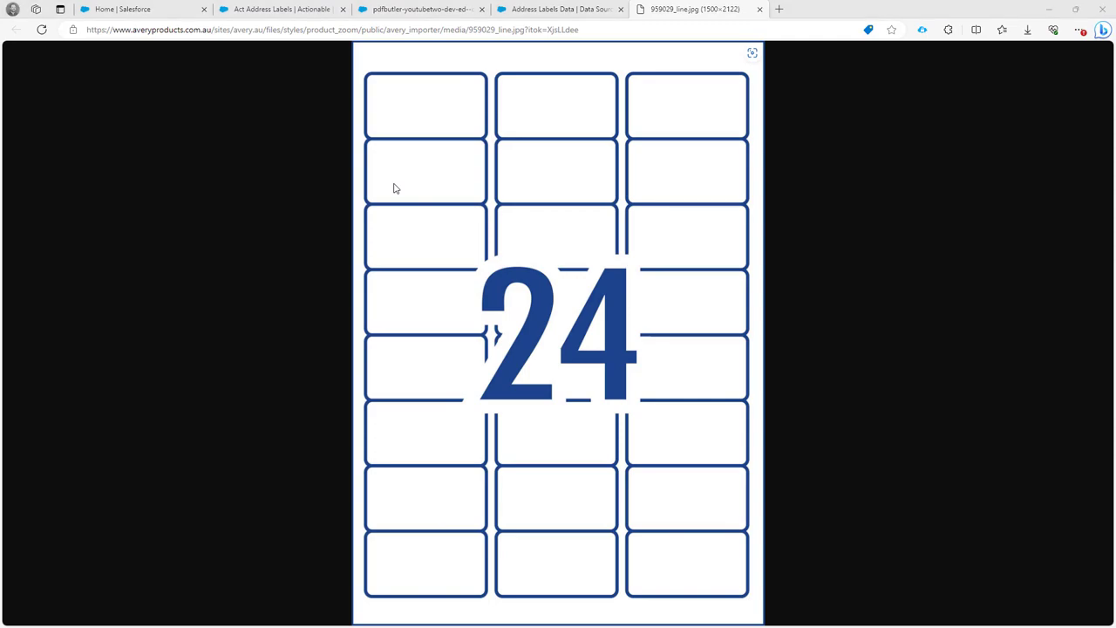
pyautogui.hotkey('alt', 'Tab')
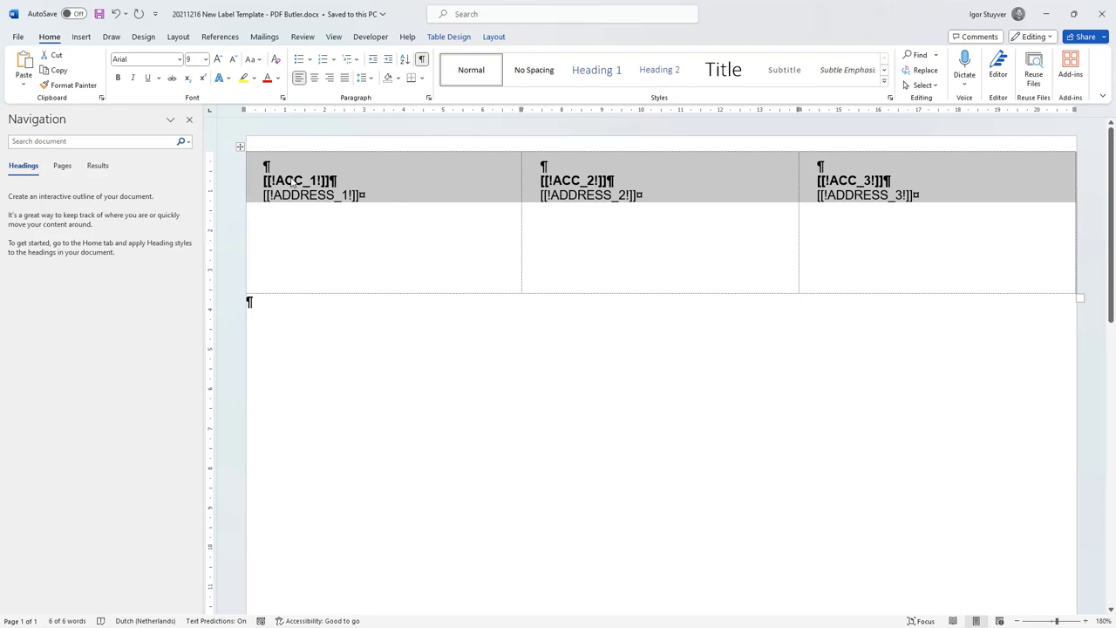
pyautogui.click(293, 180)
pyautogui.click(305, 302)
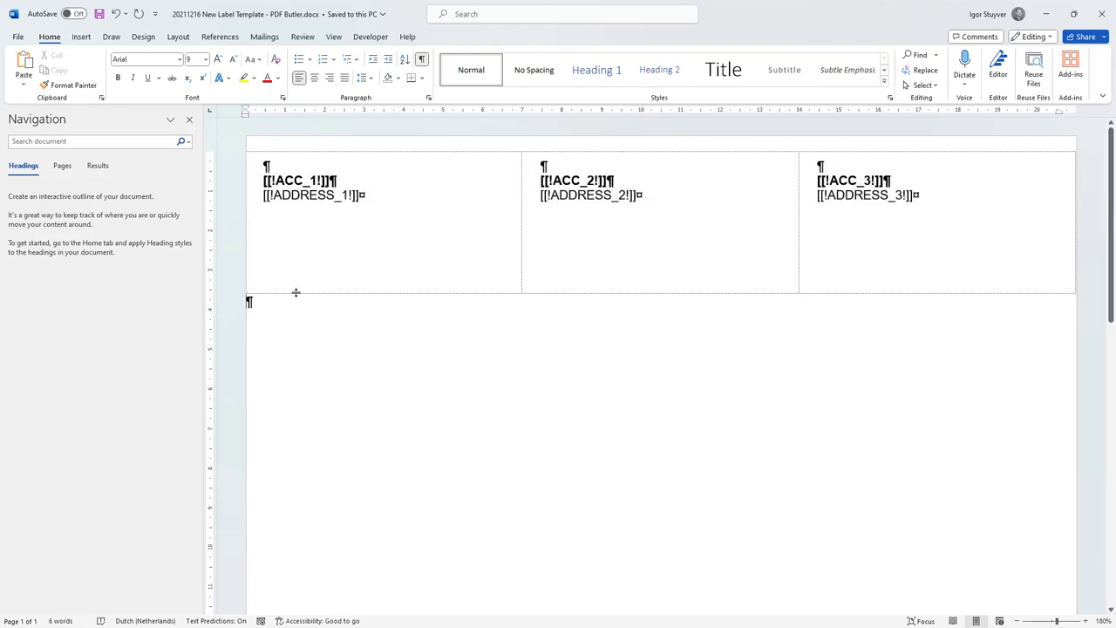
pyautogui.click(177, 37)
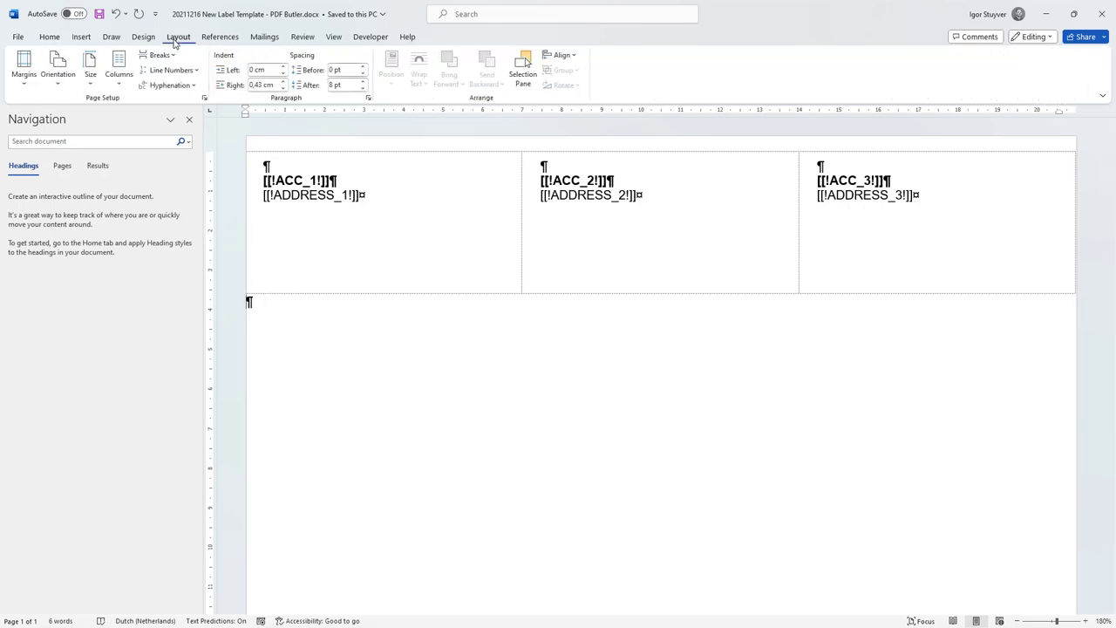
pyautogui.click(25, 72)
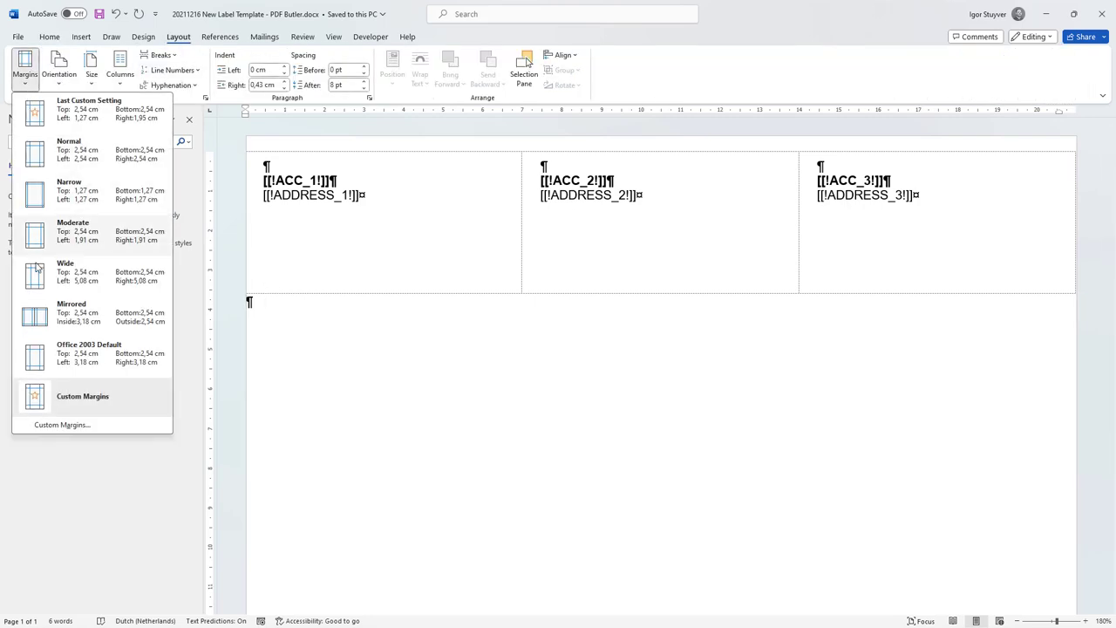
pyautogui.click(61, 425)
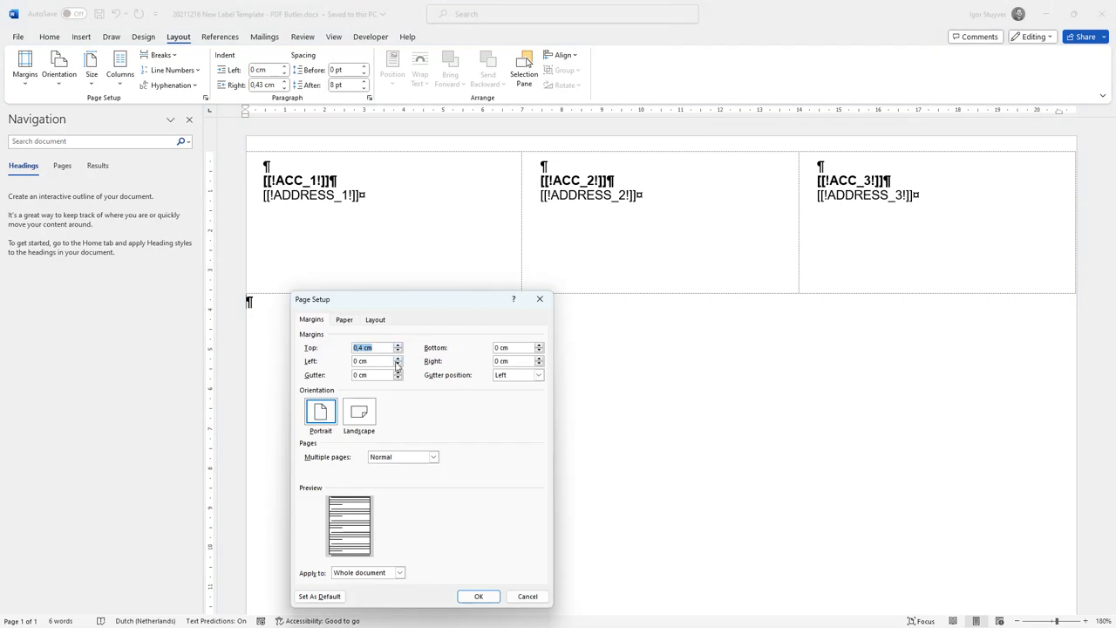
pyautogui.press('Tab')
pyautogui.press('Tab')
pyautogui.click(528, 597)
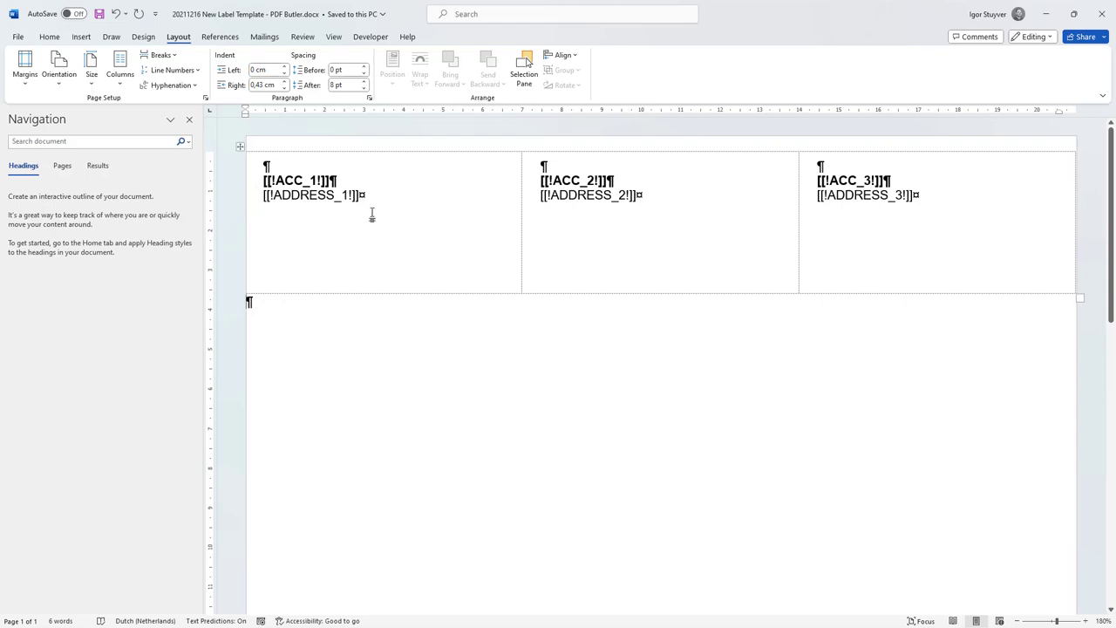
# Step: Inspect the Word label table's ACC_1 and ADDRESS_1 placeholders, then return to the PDF Butler config page
pyautogui.click(241, 148)
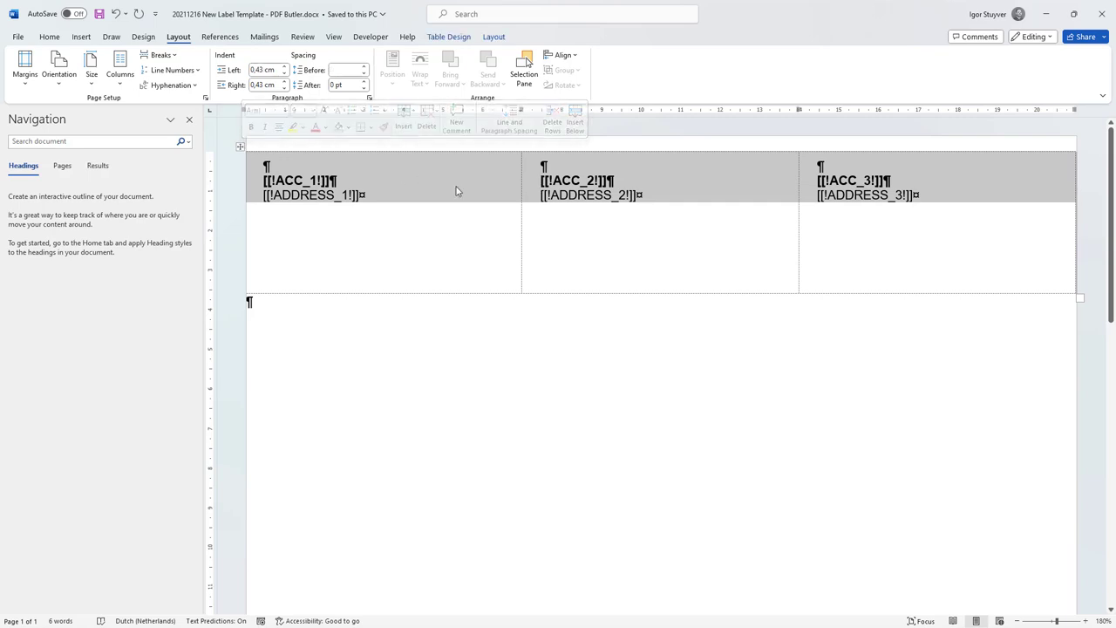
pyautogui.click(403, 205)
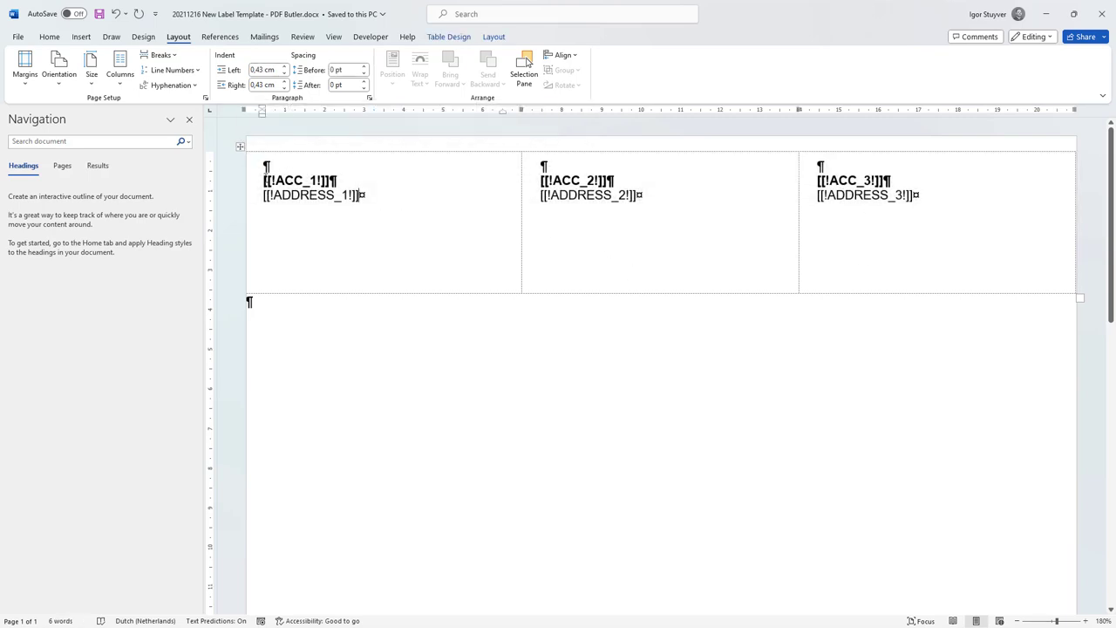
pyautogui.moveTo(263, 180); pyautogui.dragTo(304, 181)
pyautogui.click(309, 180)
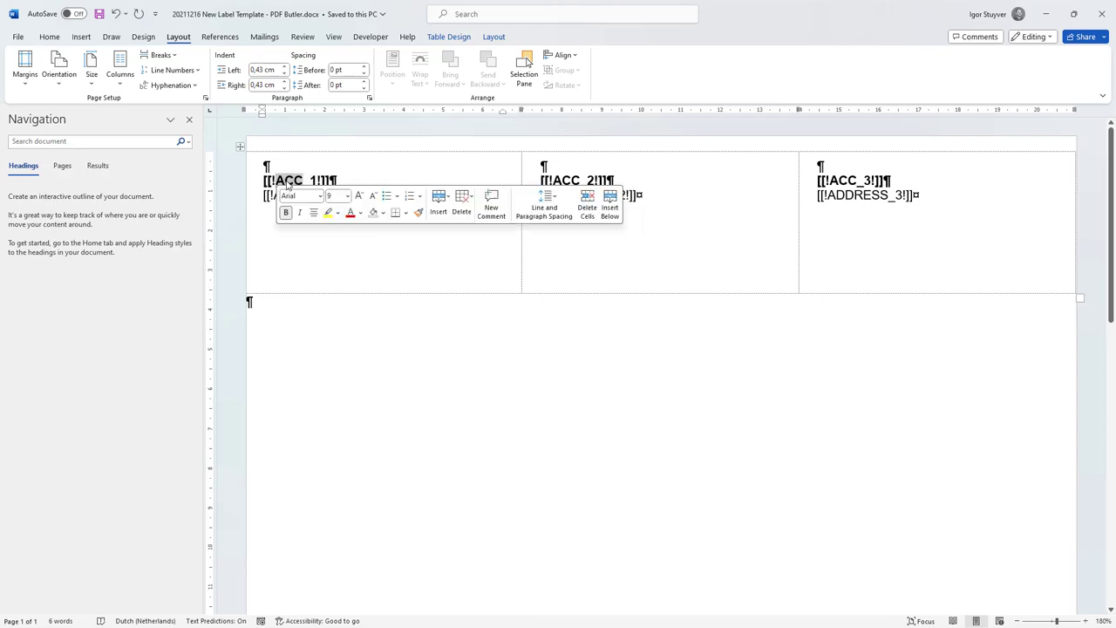
pyautogui.click(304, 181)
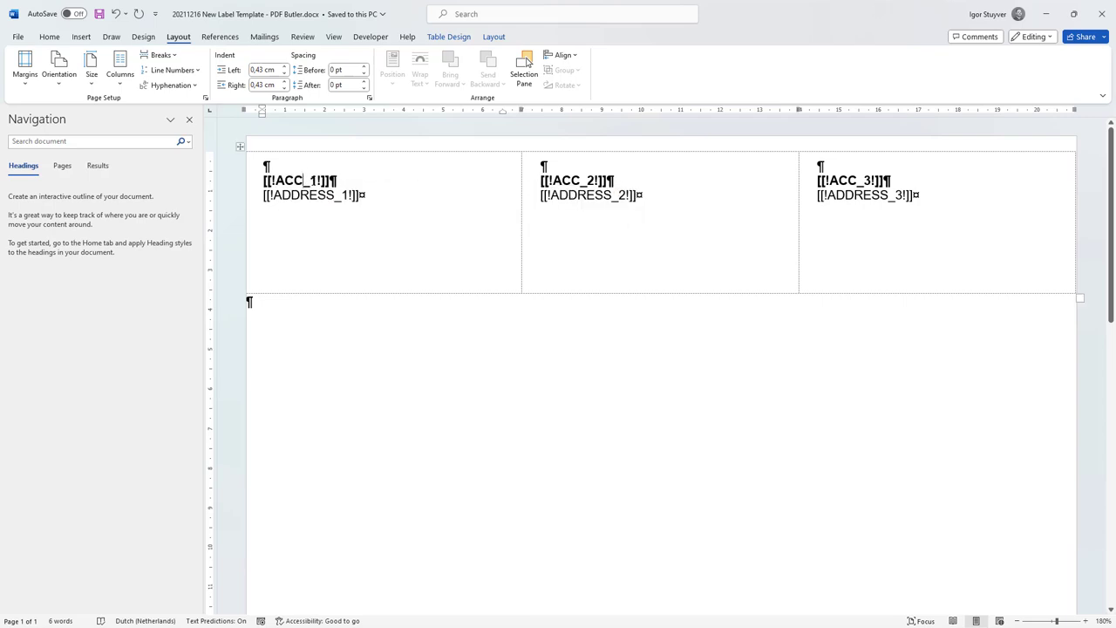
pyautogui.doubleClick(305, 193)
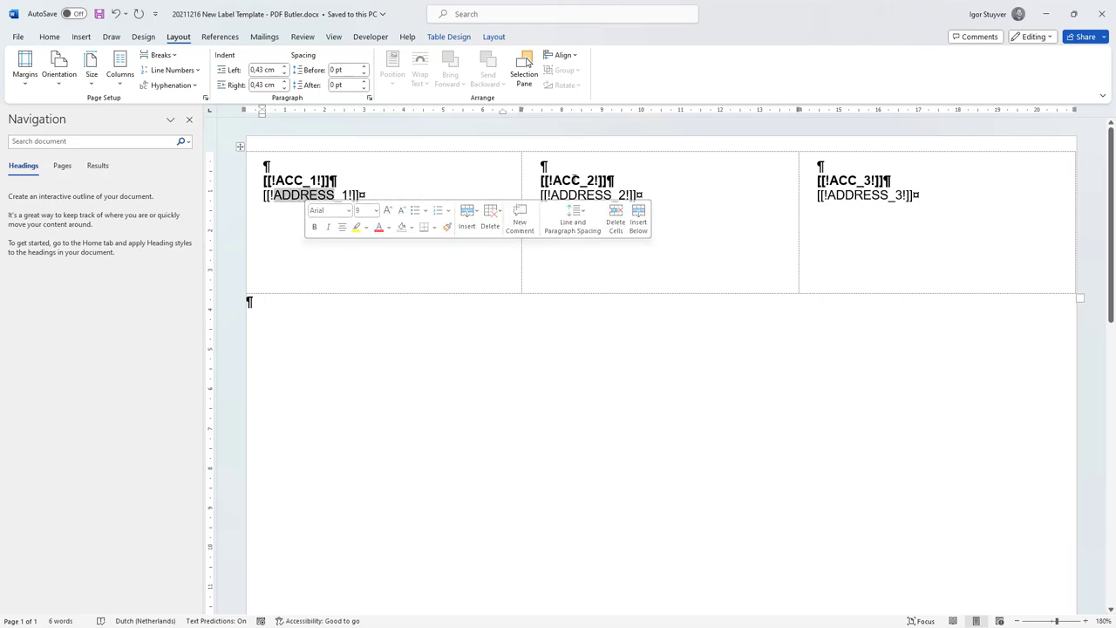
pyautogui.click(785, 185)
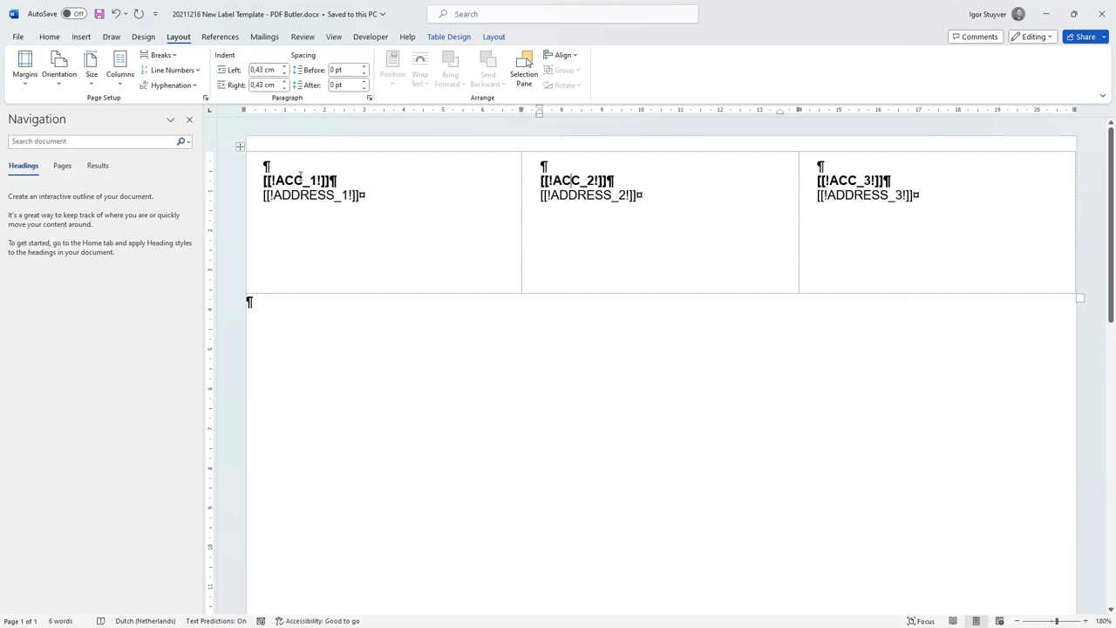
pyautogui.moveTo(276, 181); pyautogui.dragTo(316, 180)
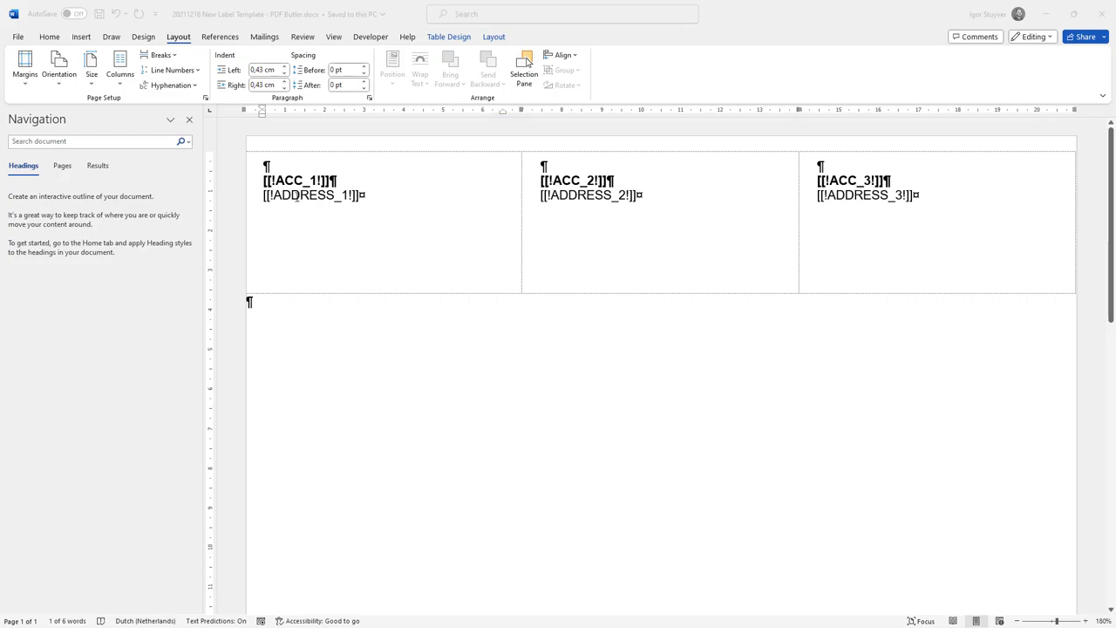
pyautogui.hotkey('alt', 'Tab')
pyautogui.click(68, 249)
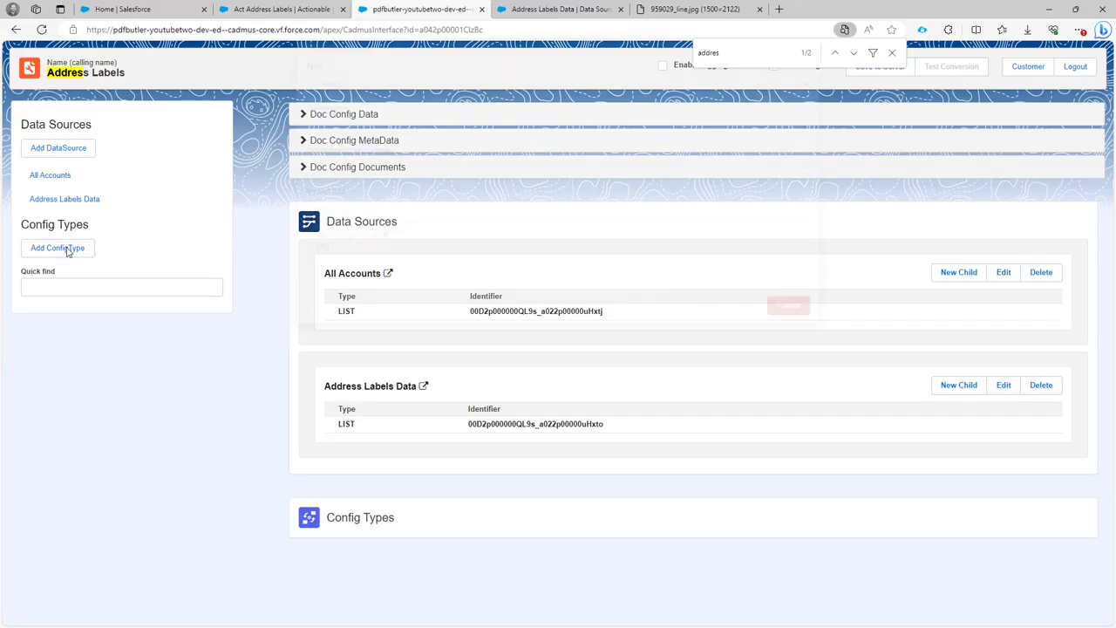
# Step: Create config type ROW as TABLE_ROW on Address Labels Data with merge field ACC_1
pyautogui.click(387, 119)
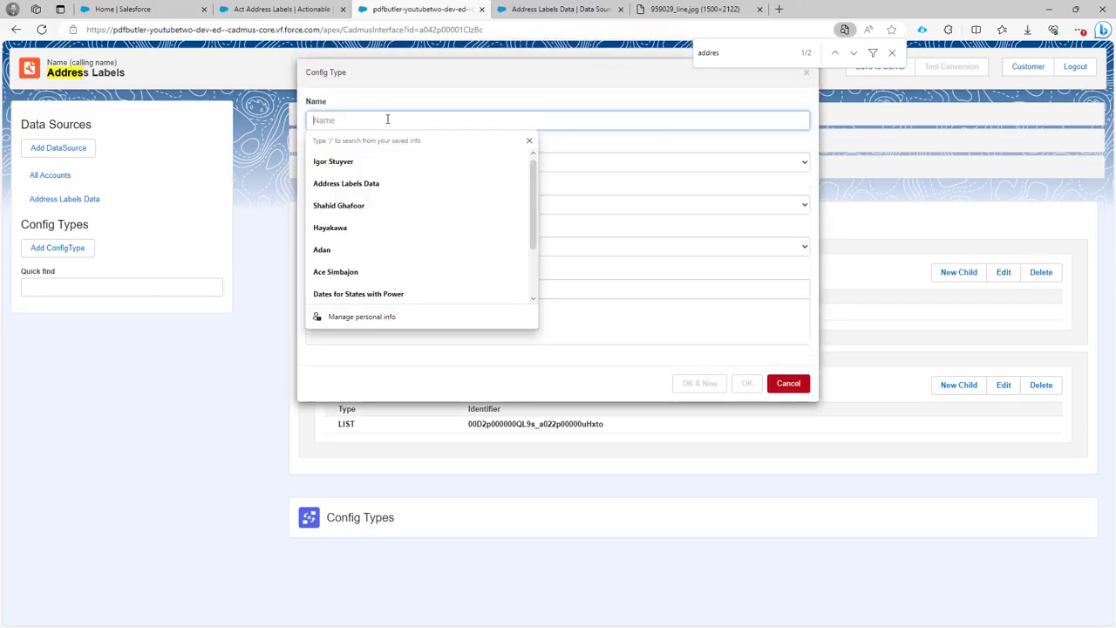
pyautogui.write('ROW')
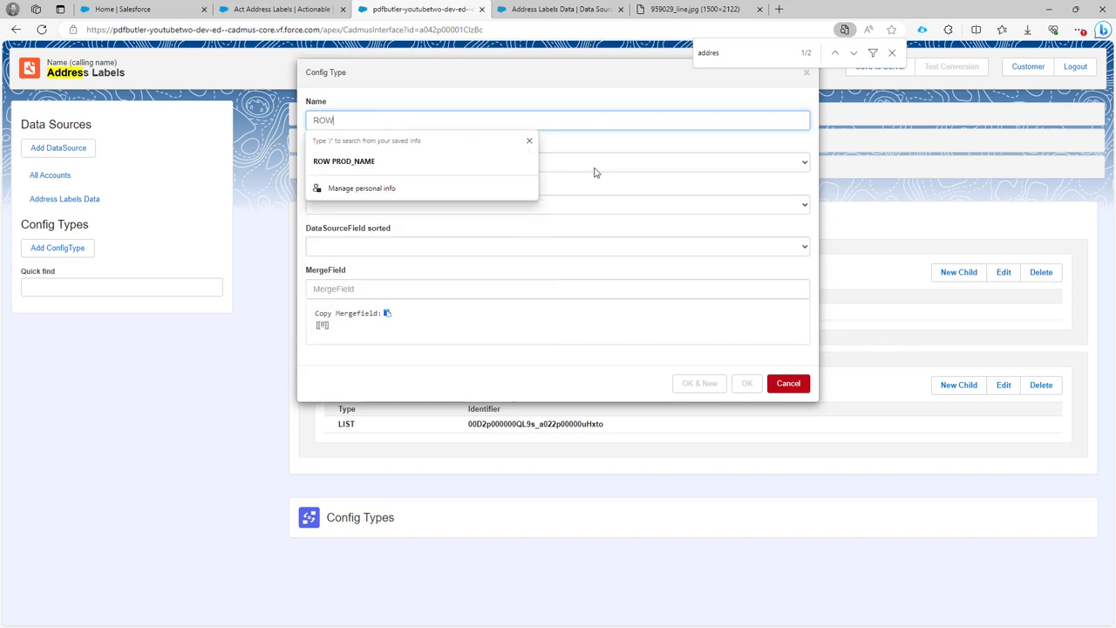
pyautogui.click(594, 163)
pyautogui.click(494, 211)
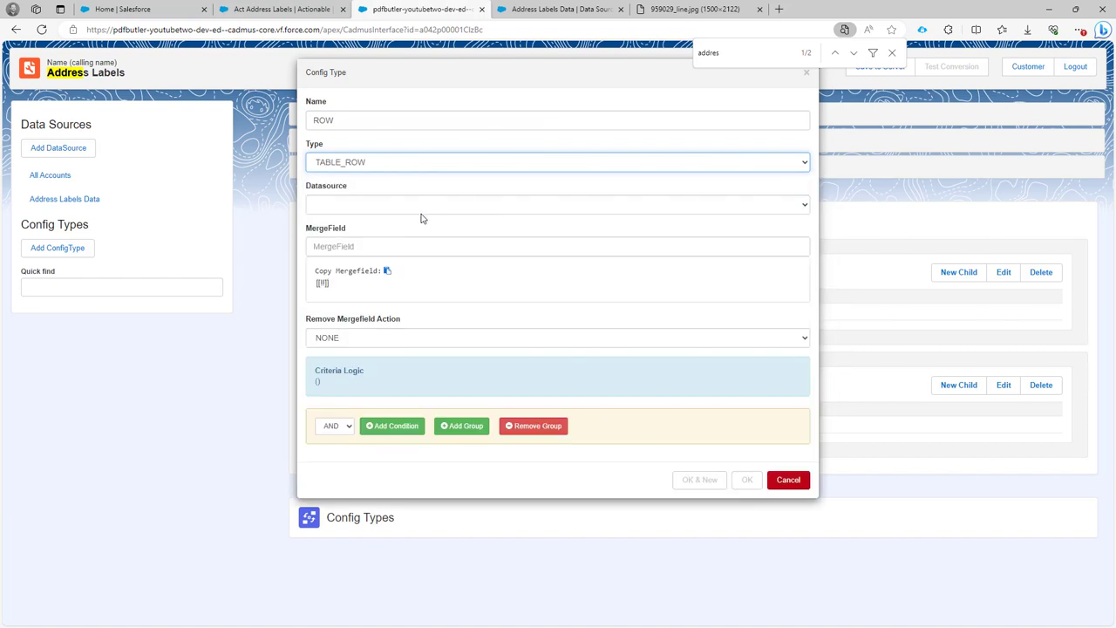
pyautogui.click(407, 218)
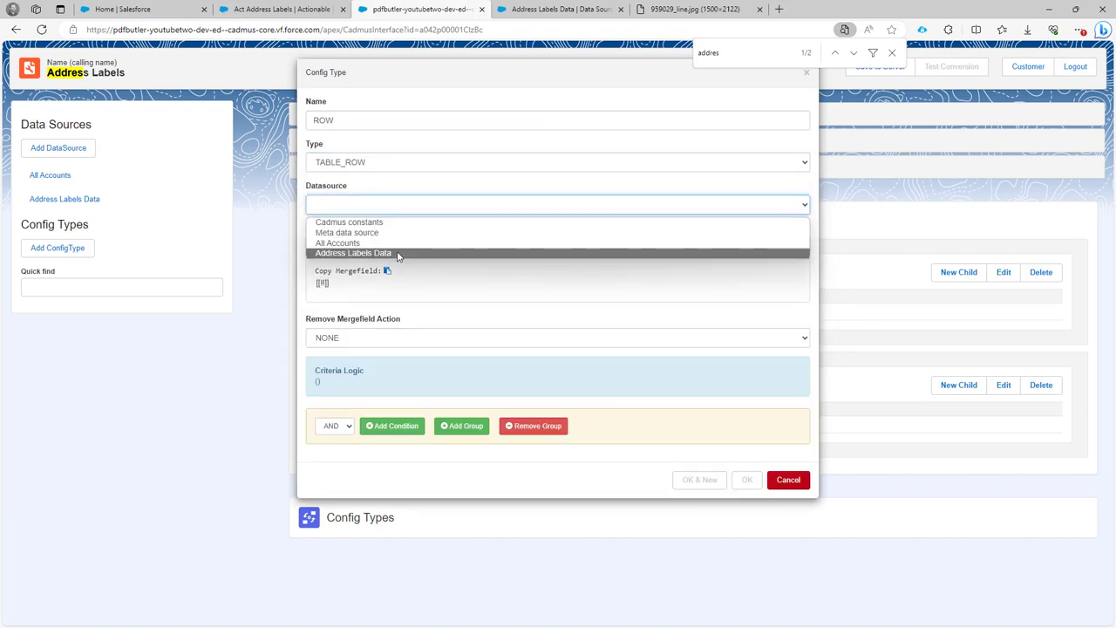
pyautogui.click(396, 253)
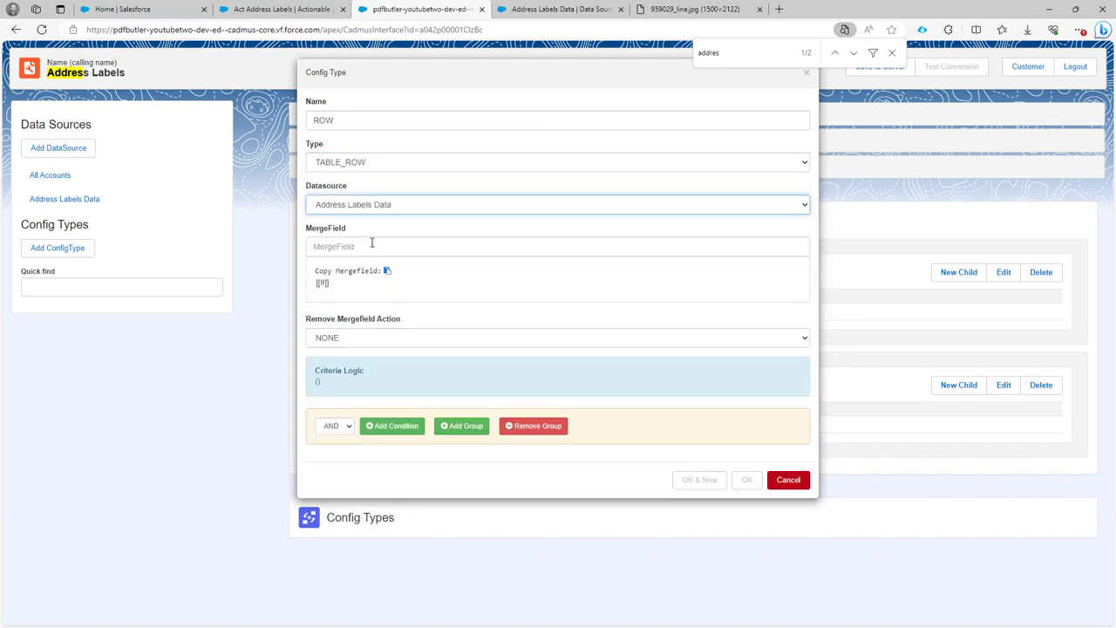
pyautogui.click(373, 250)
pyautogui.write('ACC_1')
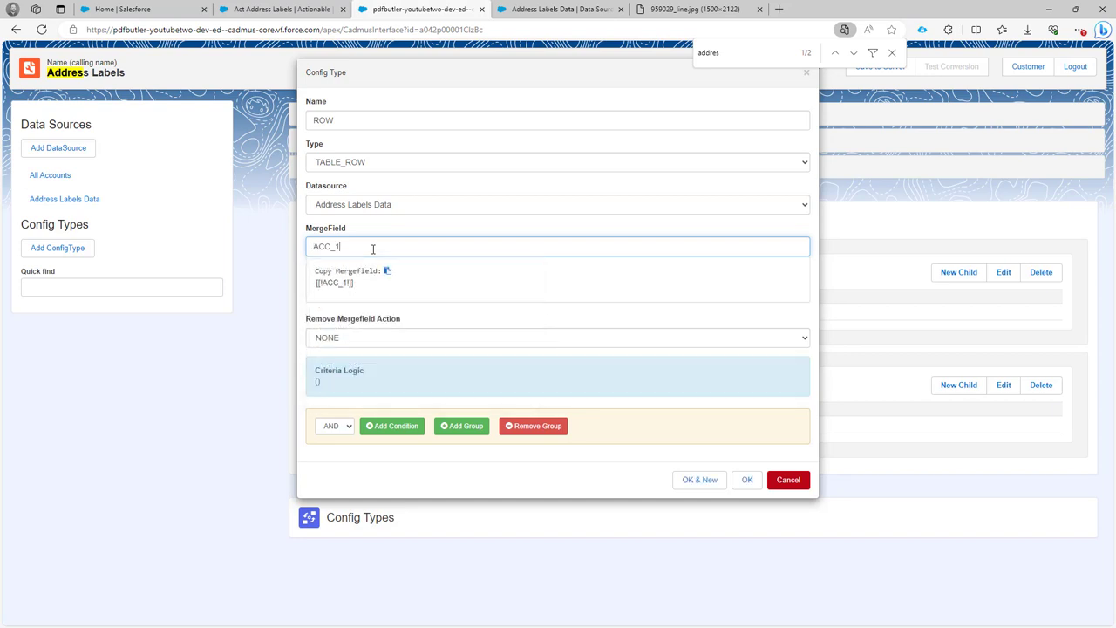
pyautogui.click(744, 481)
pyautogui.click(898, 527)
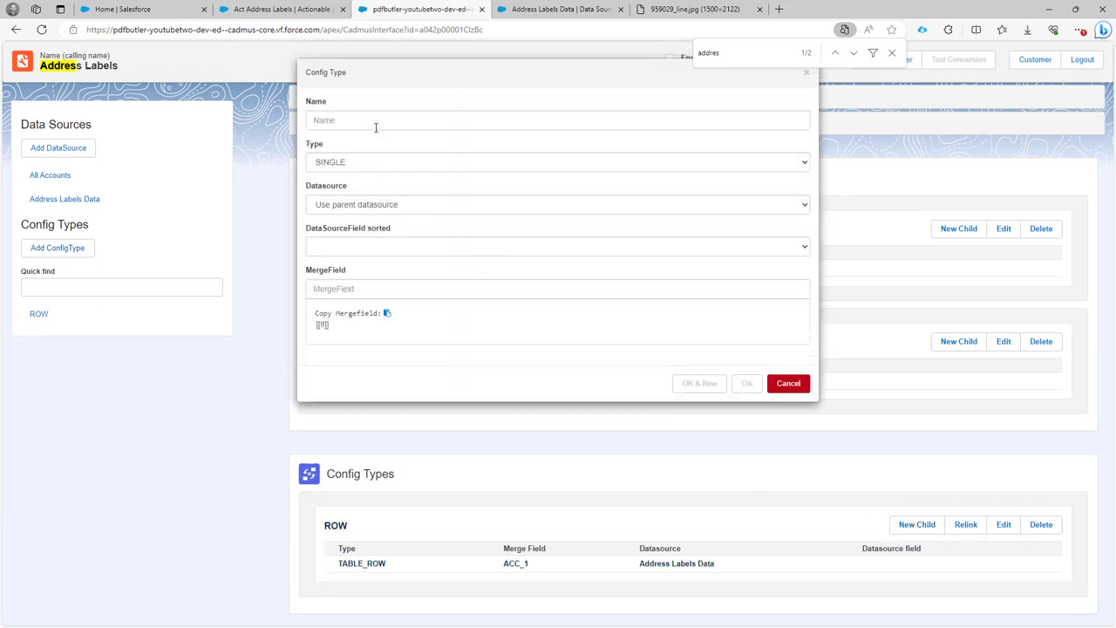
# Step: Add child config ACC_1 reading source field Name_1 with merge field ACC_1
pyautogui.click(375, 123)
pyautogui.write('ACC_1')
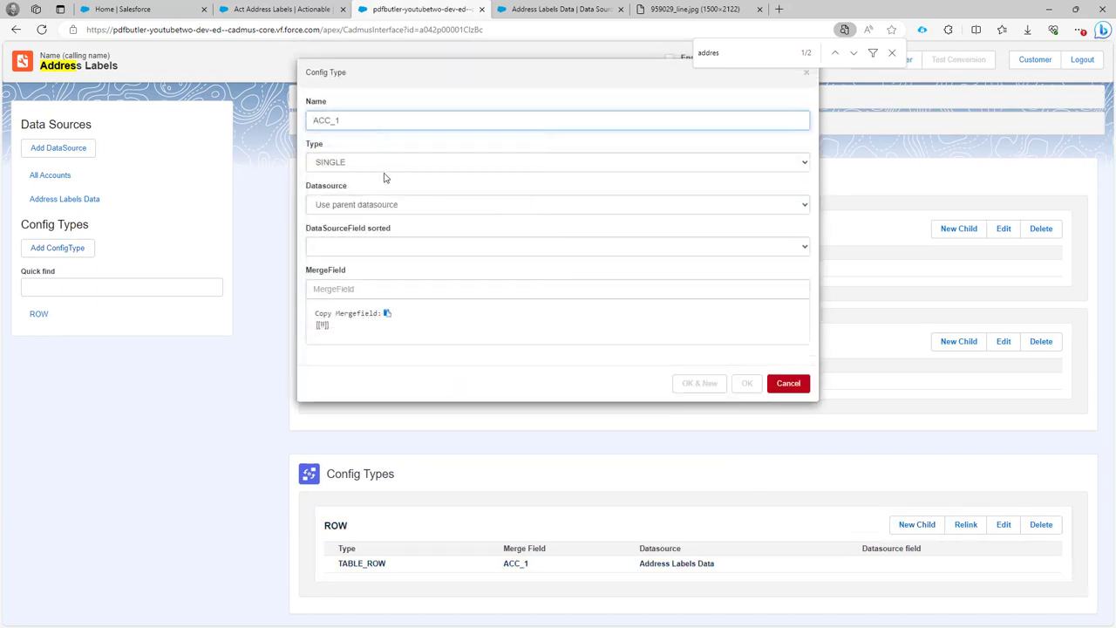
pyautogui.click(391, 249)
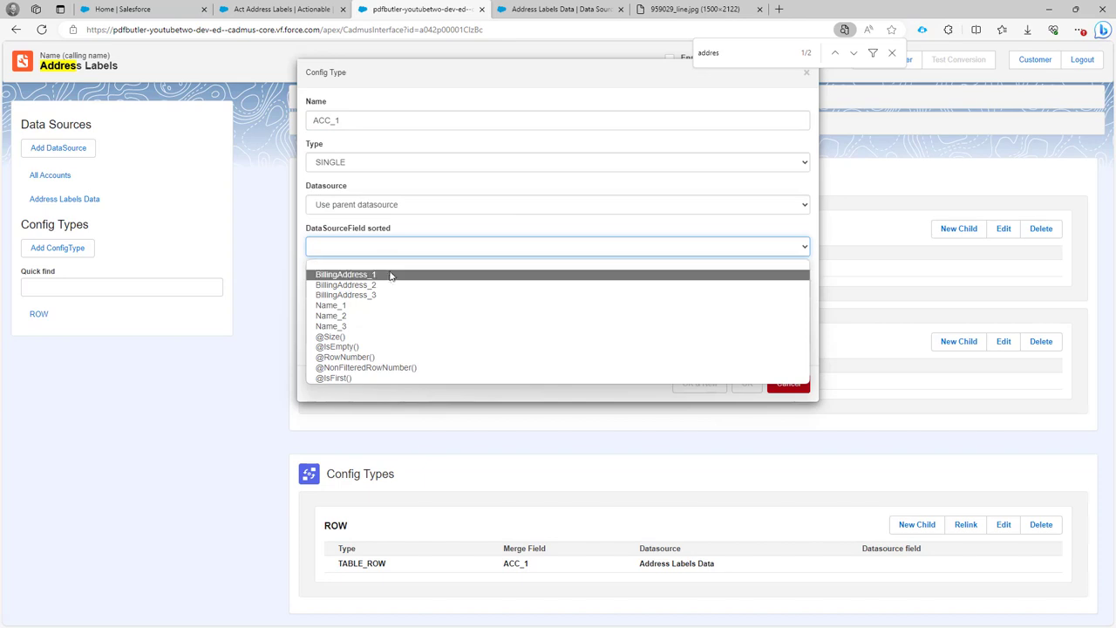
pyautogui.press('Escape')
pyautogui.click(390, 311)
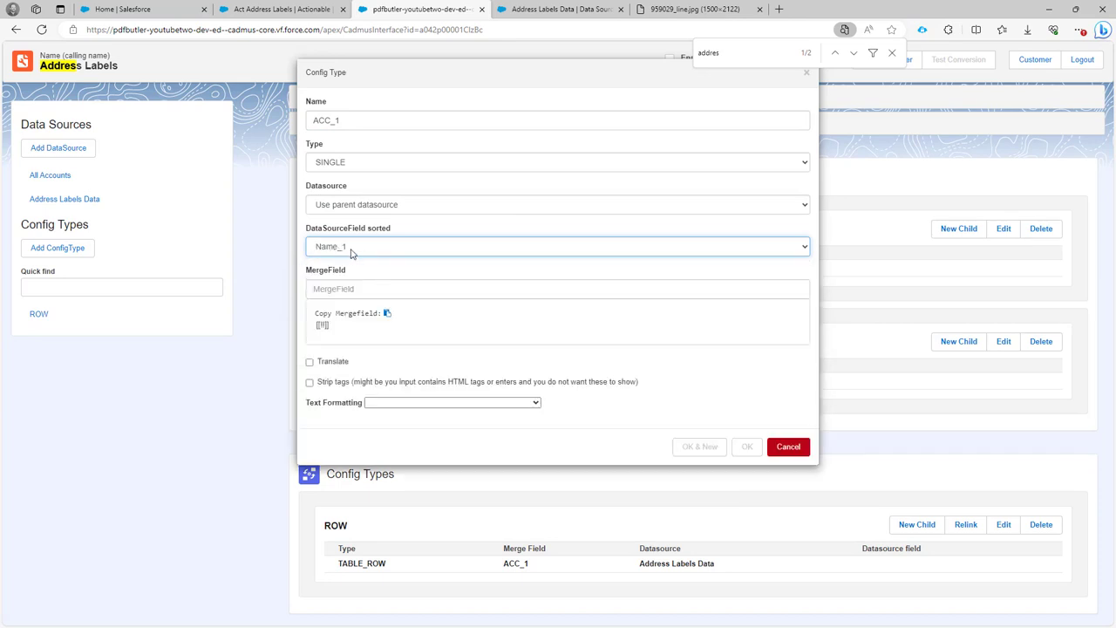
pyautogui.click(348, 288)
pyautogui.write('ACC_1')
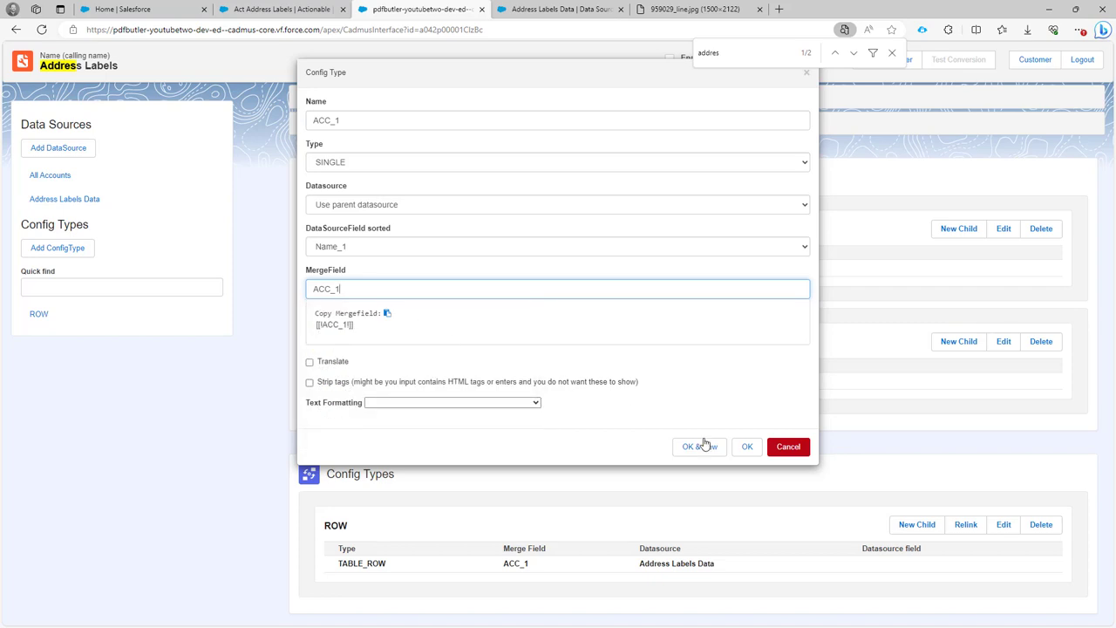
pyautogui.click(708, 447)
# Step: Add child config ACC_2 reading source field Name_2 with merge field ACC_2
pyautogui.click(407, 116)
pyautogui.write('ACC_1')
pyautogui.press('Escape')
pyautogui.write('2')
pyautogui.press('Escape')
pyautogui.hotkey('ctrl', 'a')
pyautogui.hotkey('ctrl', 'c')
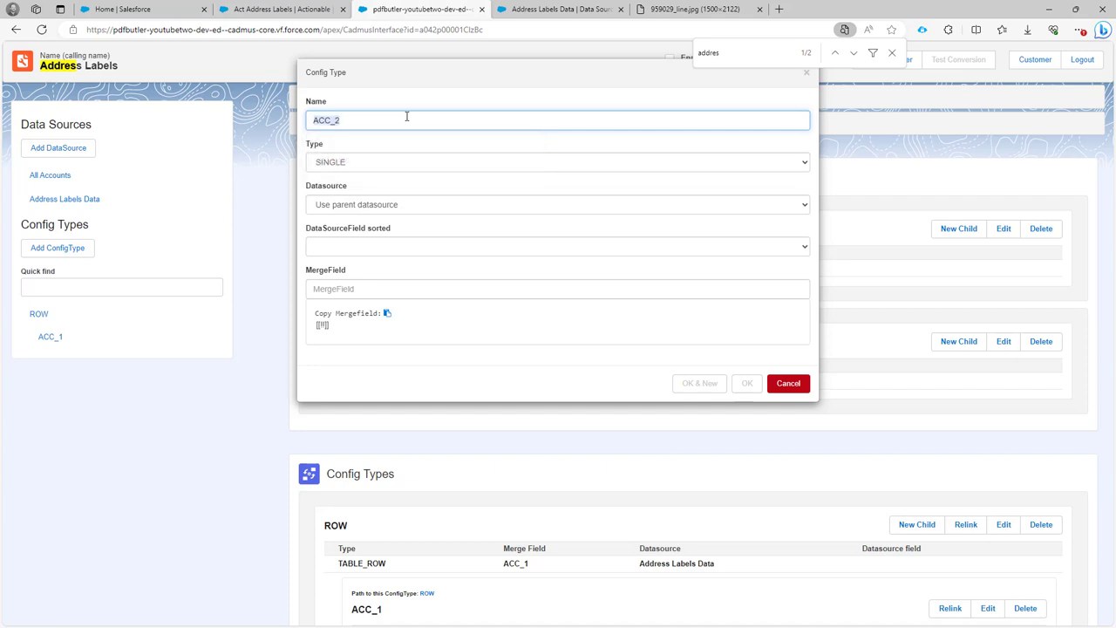
pyautogui.click(372, 247)
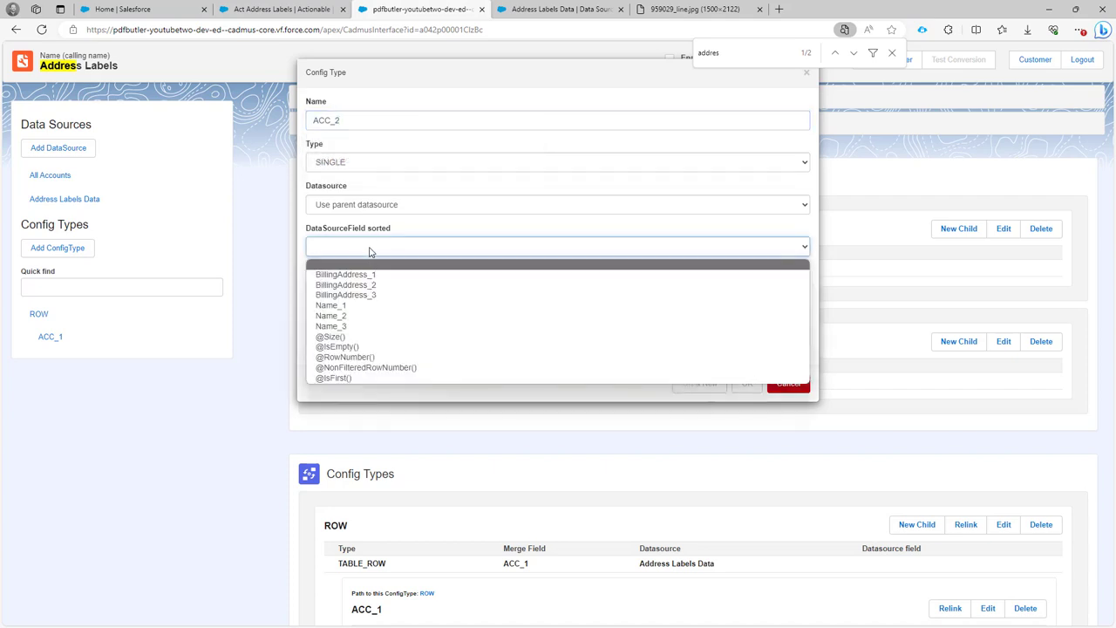
pyautogui.click(372, 316)
pyautogui.click(349, 288)
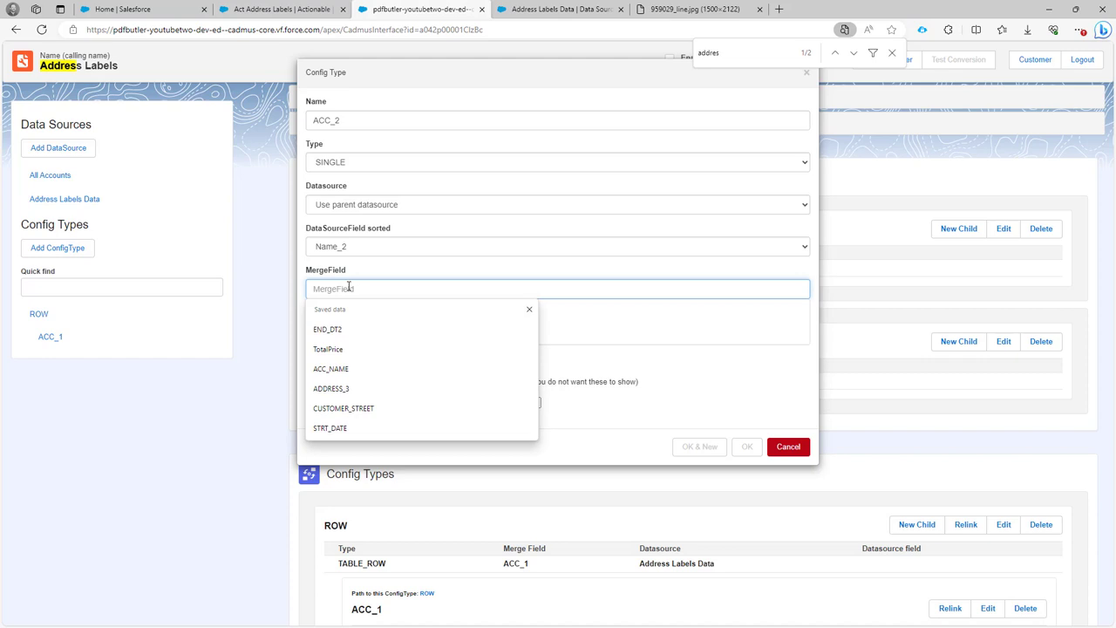
pyautogui.click(699, 447)
# Step: Add child config ACC_3 reading source field Name_3, then return to Word
pyautogui.click(357, 121)
pyautogui.hotkey('ctrl', 'v')
pyautogui.press('BackSpace')
pyautogui.write('3')
pyautogui.click(384, 248)
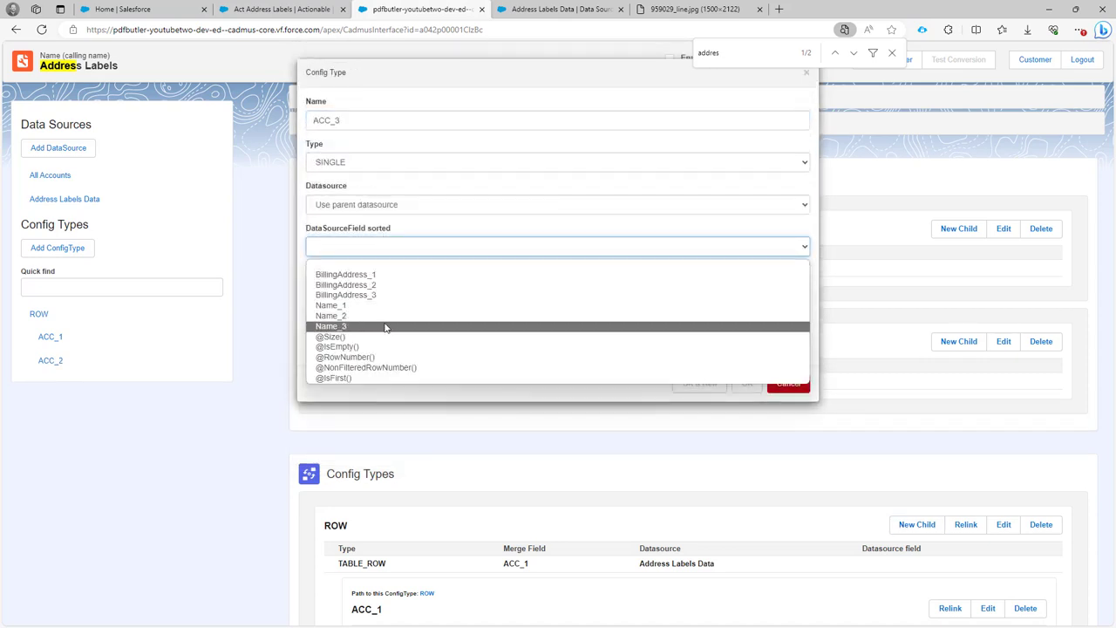
pyautogui.click(378, 324)
pyautogui.click(364, 289)
pyautogui.hotkey('ctrl', 'v')
pyautogui.click(704, 448)
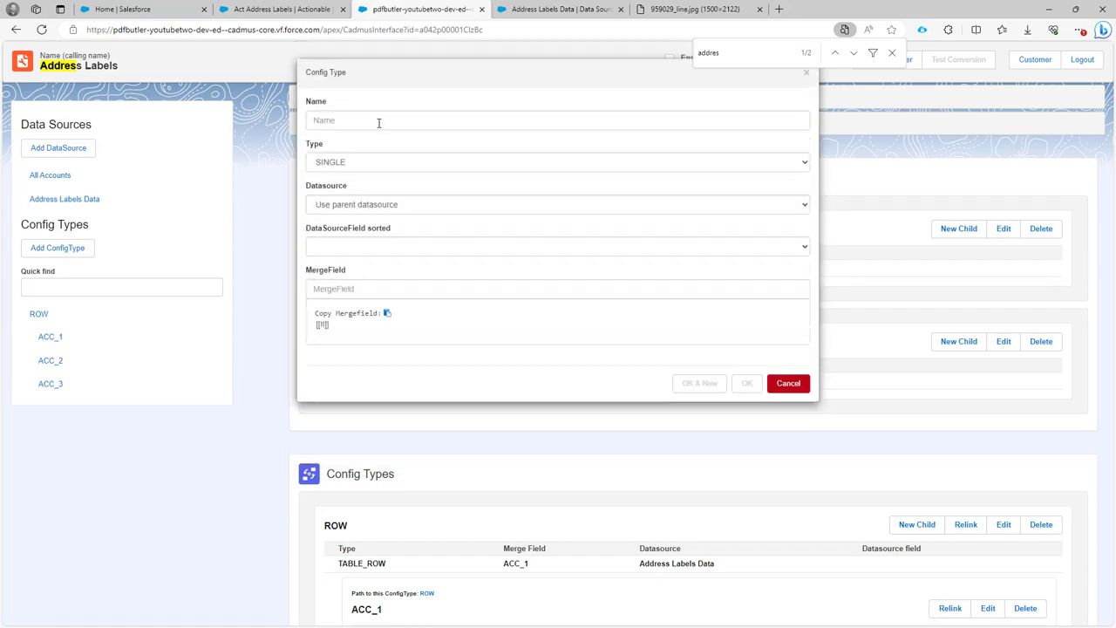
pyautogui.hotkey('alt', 'Tab')
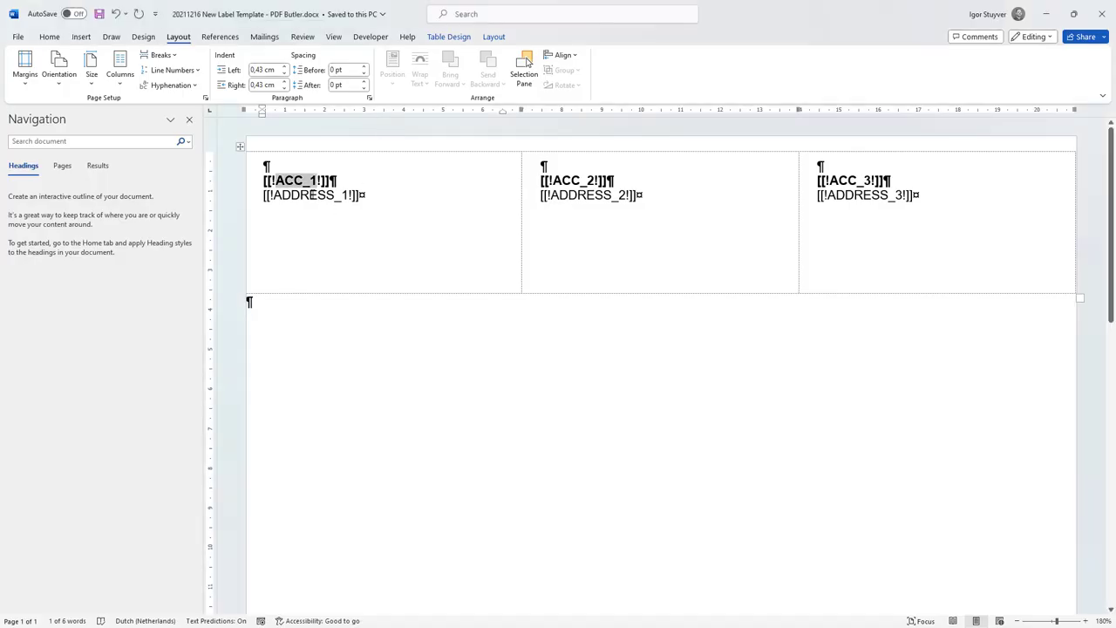
# Step: Copy ADDRESS_1 from Word and create config type ADDRESS_1, type ADDRESS, on BillingAddress_1
pyautogui.doubleClick(311, 194)
pyautogui.hotkey('ctrl', 'c')
pyautogui.hotkey('alt', 'Tab')
pyautogui.click(402, 120)
pyautogui.hotkey('ctrl', 'v')
pyautogui.click(384, 250)
pyautogui.click(384, 277)
pyautogui.click(375, 284)
pyautogui.click(366, 164)
pyautogui.scroll(-3, 366, 248)
pyautogui.scroll(-2, 366, 247)
pyautogui.click(375, 374)
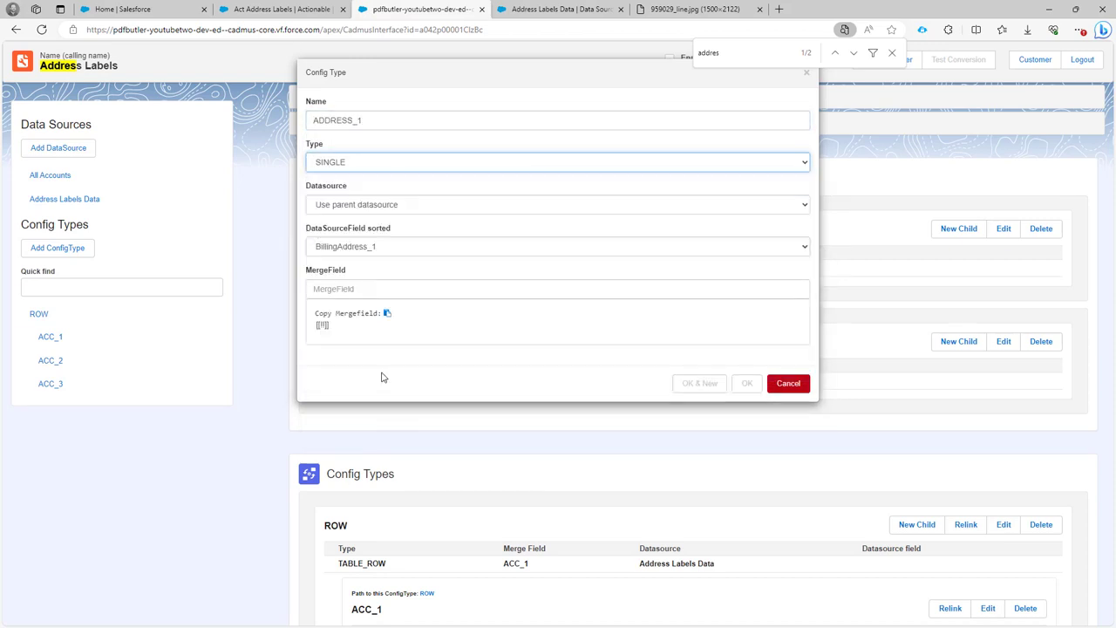
pyautogui.click(348, 389)
pyautogui.hotkey('ctrl', 'v')
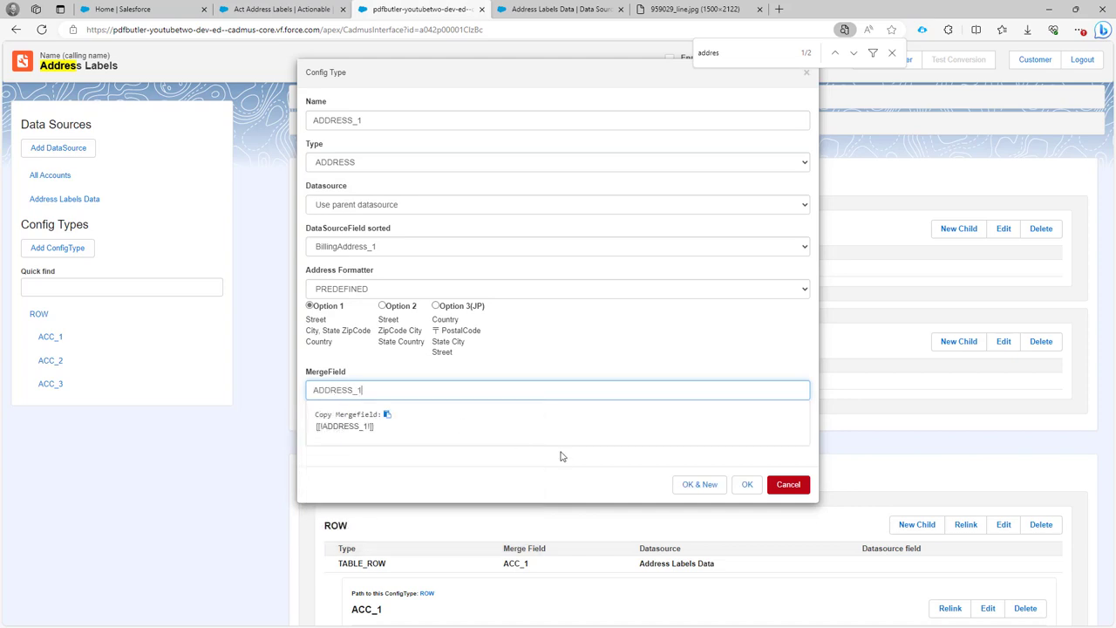
pyautogui.click(703, 484)
# Step: Add ADDRESS_2, type ADDRESS, on BillingAddress_2 with the first address layout
pyautogui.click(399, 119)
pyautogui.hotkey('ctrl', 'v')
pyautogui.press('BackSpace')
pyautogui.write('2')
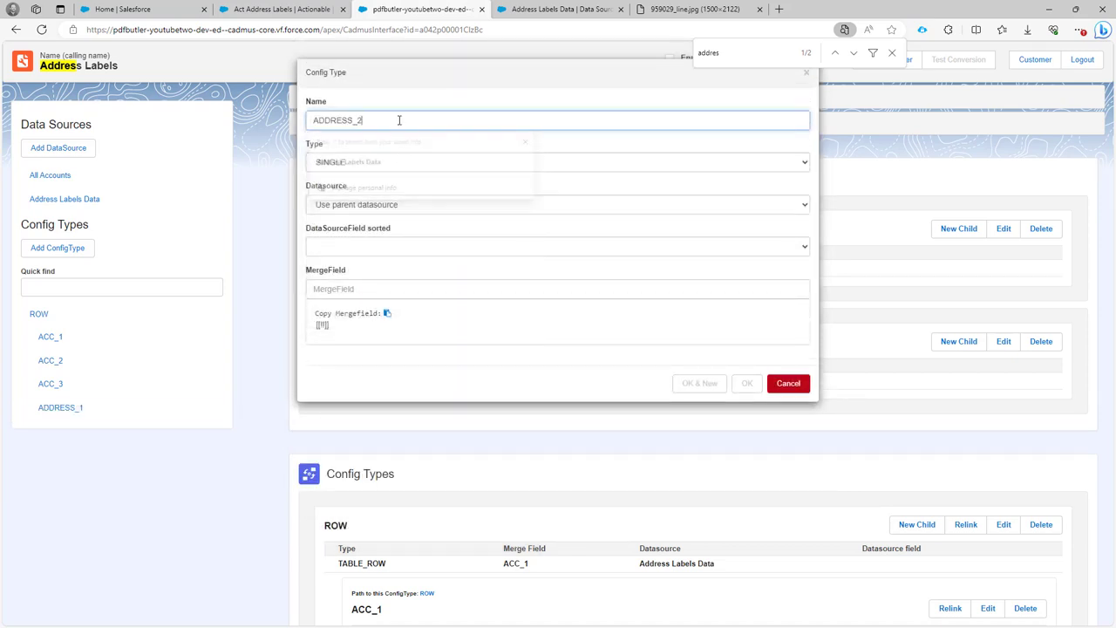
pyautogui.click(361, 249)
pyautogui.click(359, 287)
pyautogui.hotkey('ctrl', 'v')
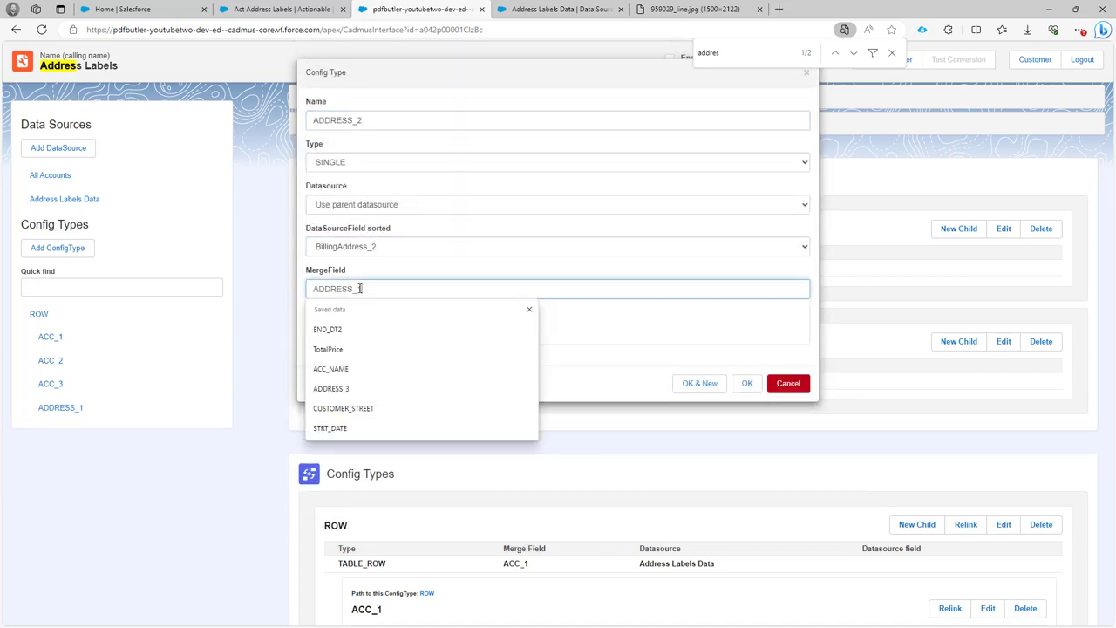
pyautogui.click(392, 162)
pyautogui.scroll(-3, 392, 349)
pyautogui.click(393, 372)
pyautogui.click(330, 312)
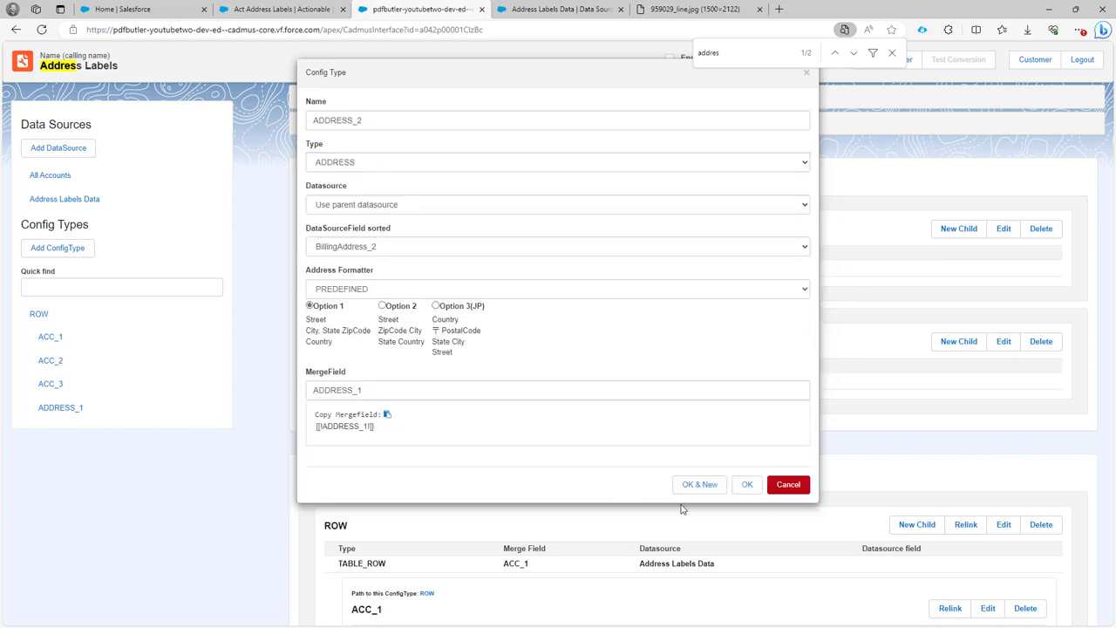
pyautogui.click(700, 484)
# Step: Add ADDRESS_3, type ADDRESS, on BillingAddress_3 with the first address layout
pyautogui.click(393, 120)
pyautogui.hotkey('ctrl', 'v')
pyautogui.write('3')
pyautogui.click(378, 248)
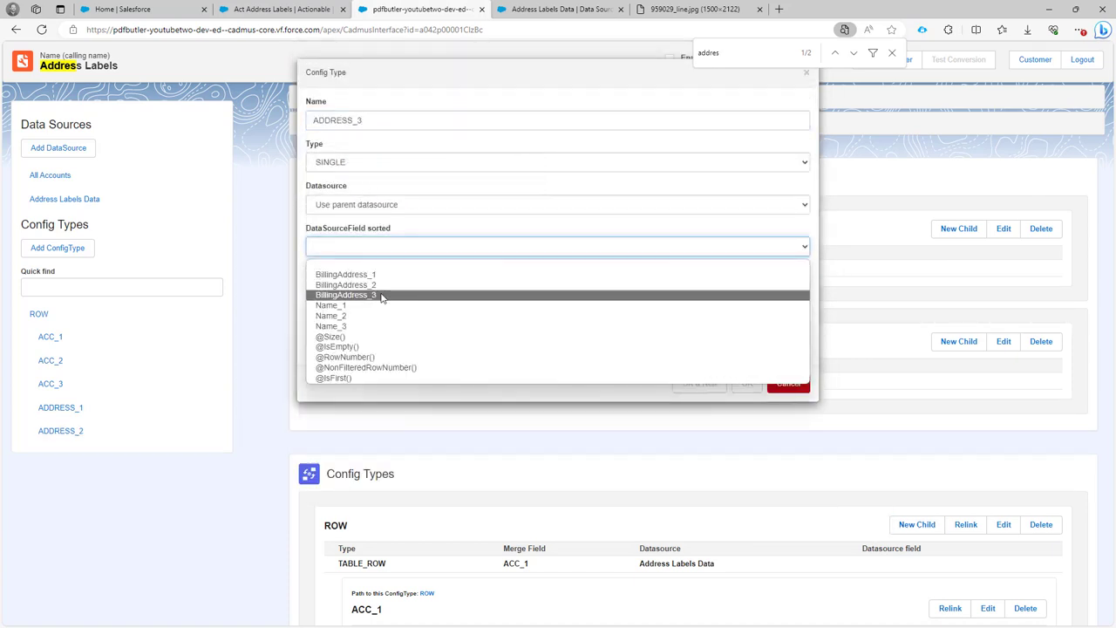
pyautogui.click(381, 295)
pyautogui.click(366, 287)
pyautogui.hotkey('ctrl', 'v')
pyautogui.click(356, 162)
pyautogui.scroll(-5, 417, 366)
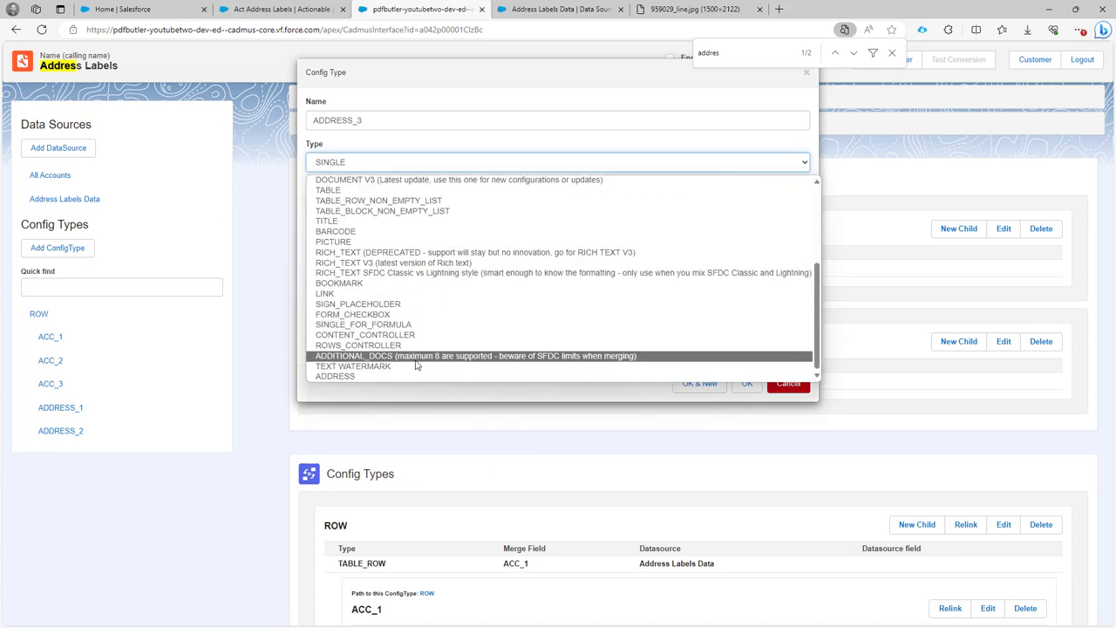
pyautogui.click(335, 376)
pyautogui.click(335, 312)
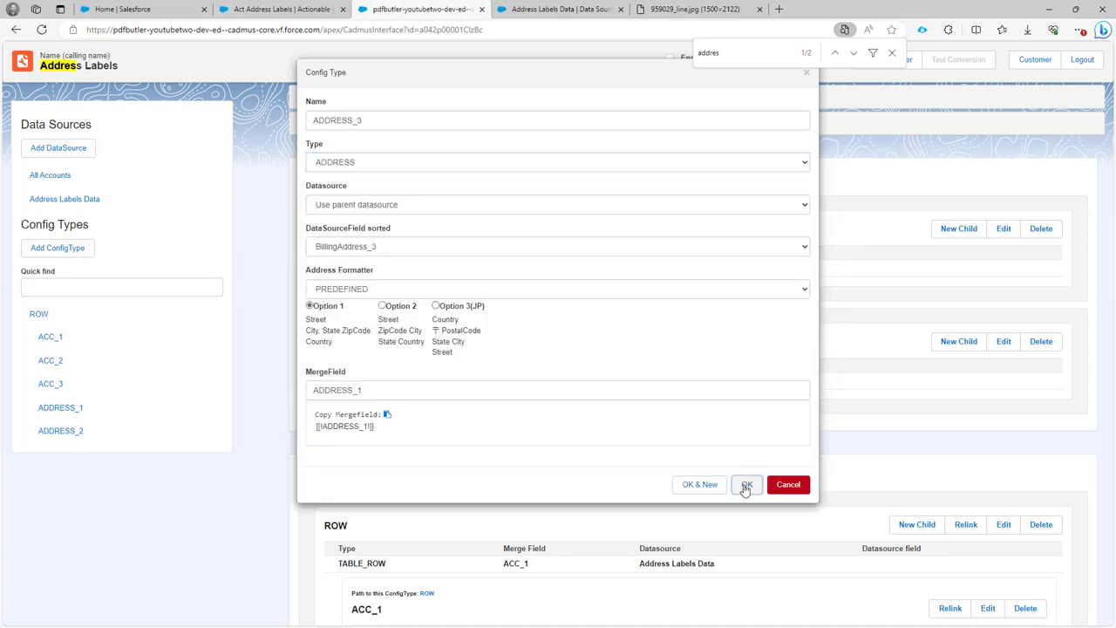
pyautogui.click(747, 485)
pyautogui.scroll(-1, 678, 431)
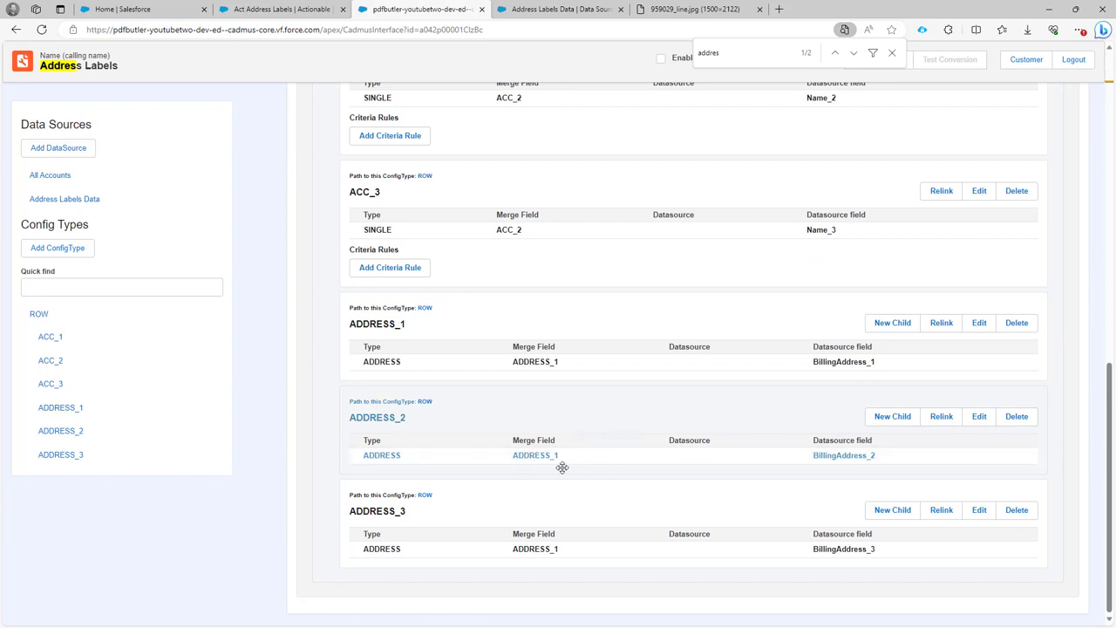
# Step: Review ADDRESS_1, then change ADDRESS_2's merge field to ADDRESS_2
pyautogui.click(980, 324)
pyautogui.click(387, 247)
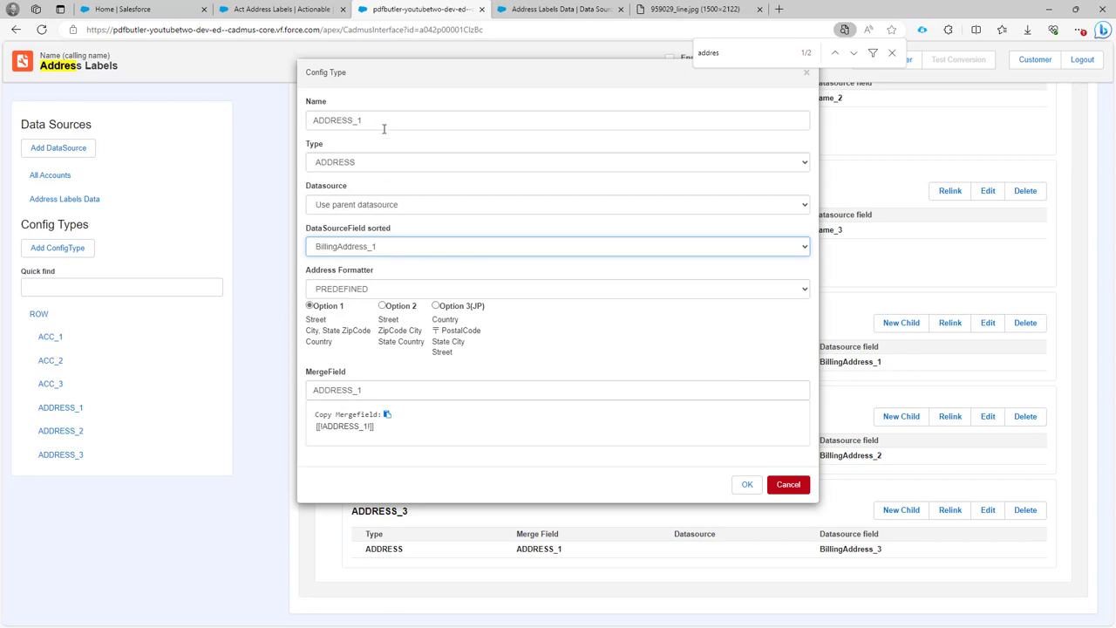
pyautogui.click(748, 484)
pyautogui.click(989, 416)
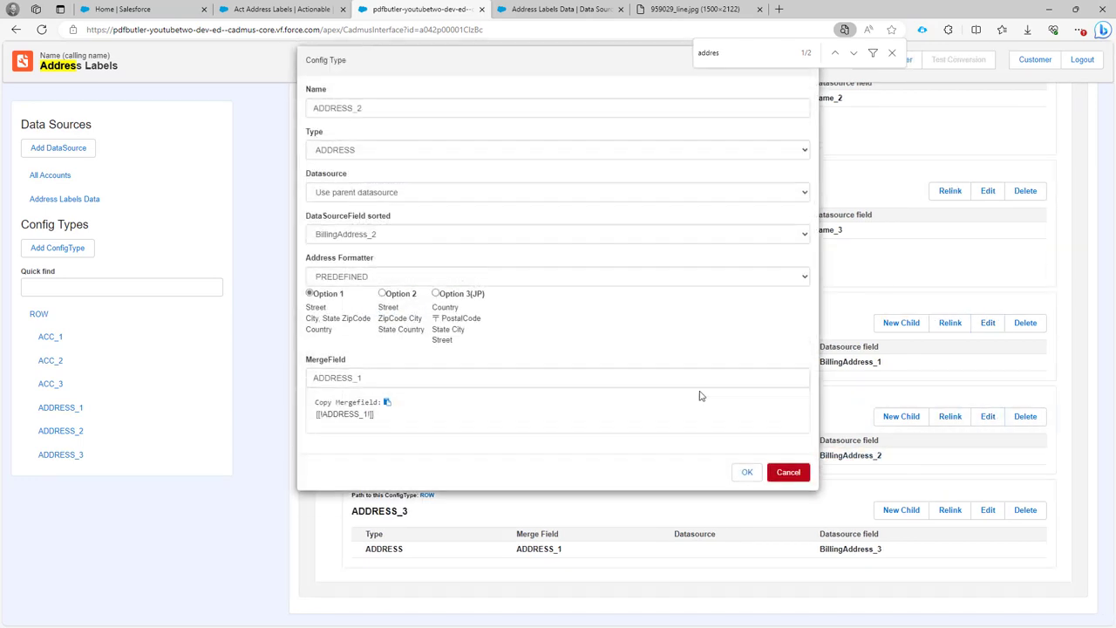
pyautogui.click(364, 391)
pyautogui.press('BackSpace')
pyautogui.write('2')
pyautogui.click(743, 485)
# Step: Change ADDRESS_3's merge field to ADDRESS_3 and save the configuration to the server
pyautogui.click(980, 510)
pyautogui.click(381, 393)
pyautogui.press('BackSpace')
pyautogui.write('3')
pyautogui.click(743, 485)
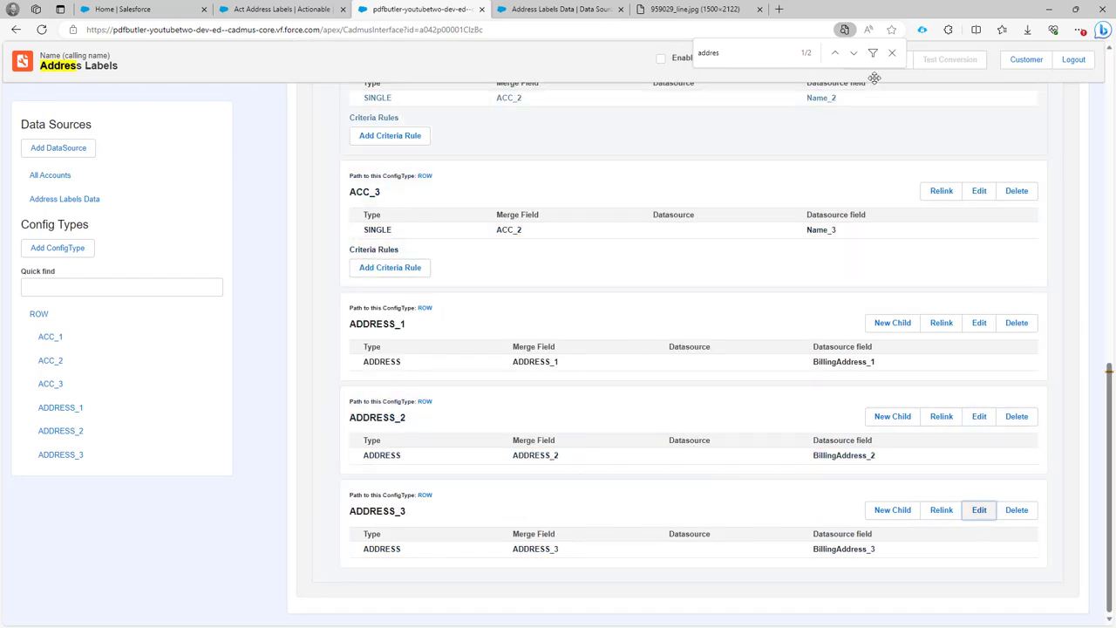
pyautogui.click(892, 55)
pyautogui.click(879, 59)
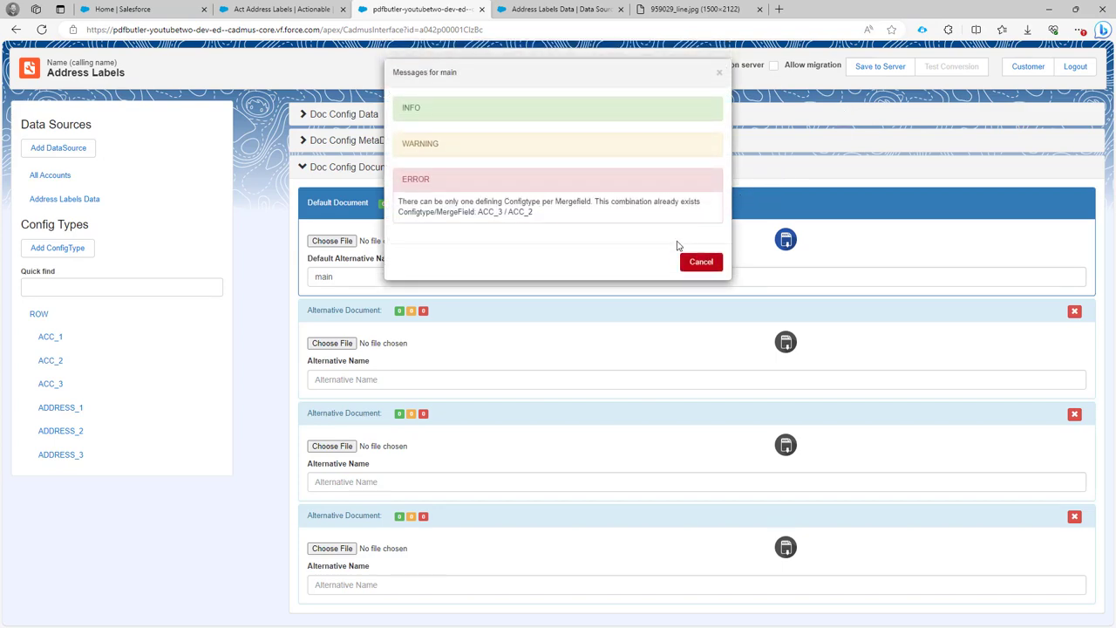
# Step: Dismiss the duplicate merge field error, set ACC_3's merge field to ACC_3, and save to server
pyautogui.click(697, 264)
pyautogui.scroll(-10, 683, 272)
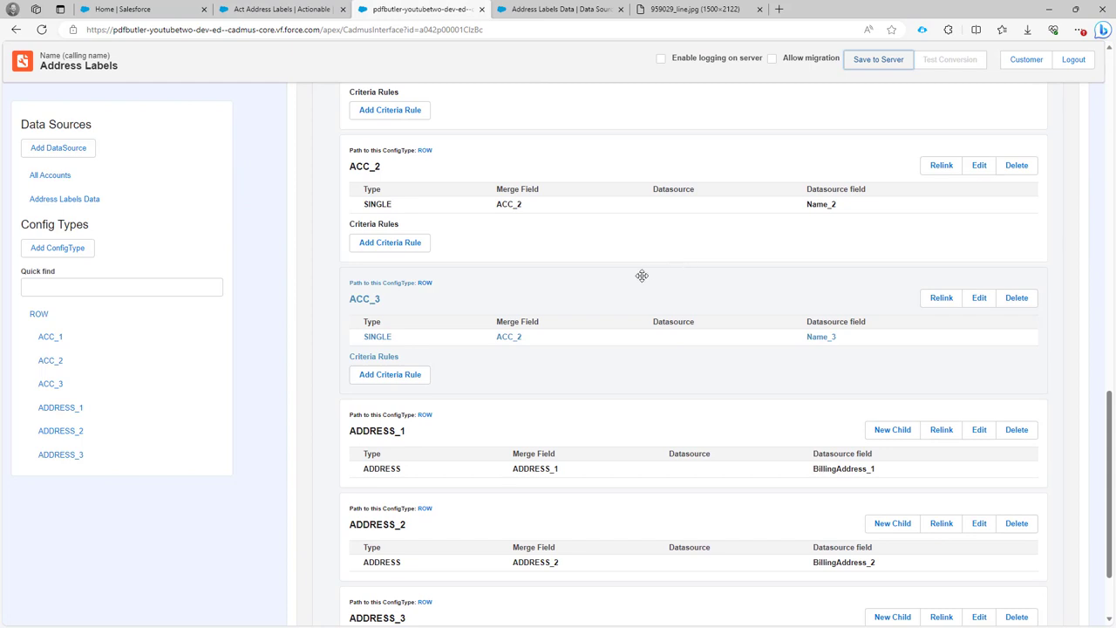
pyautogui.click(973, 300)
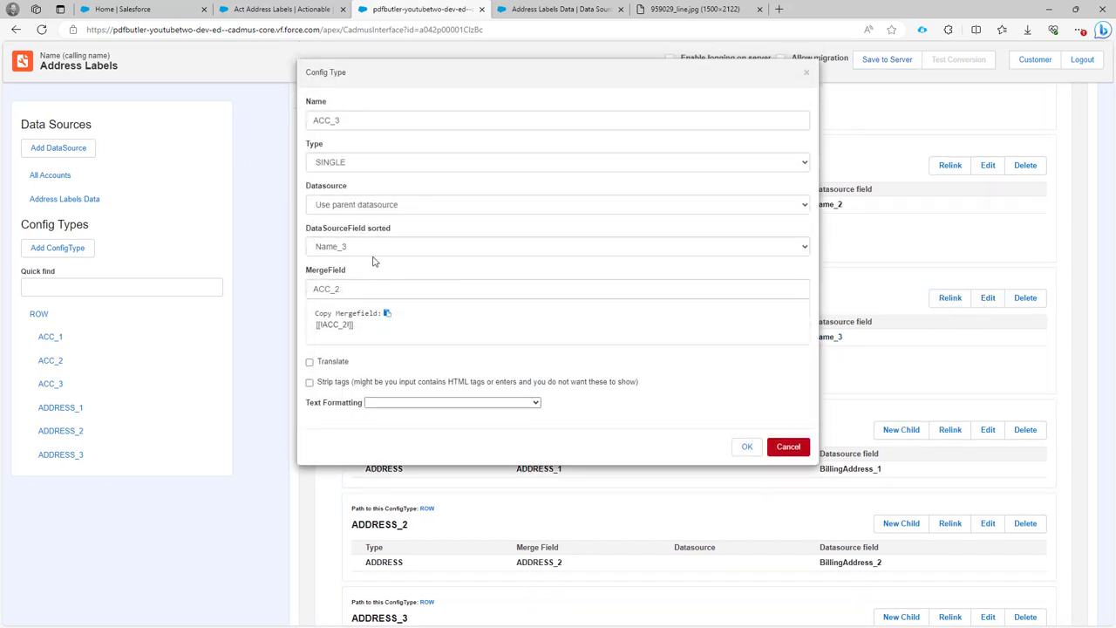
pyautogui.click(366, 288)
pyautogui.write('3')
pyautogui.click(743, 447)
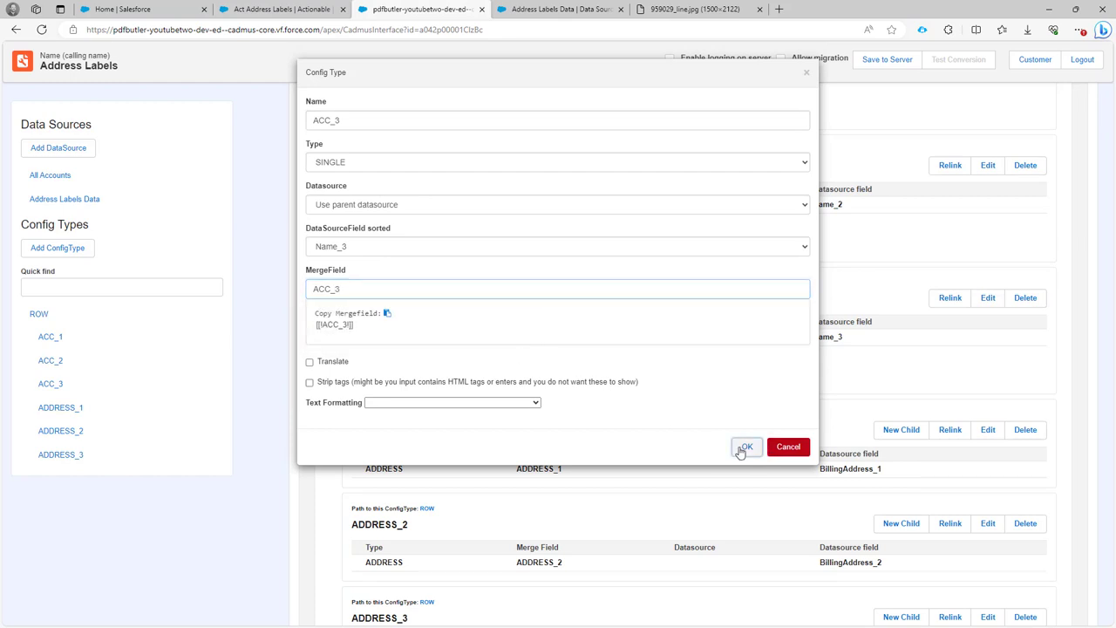
pyautogui.click(860, 61)
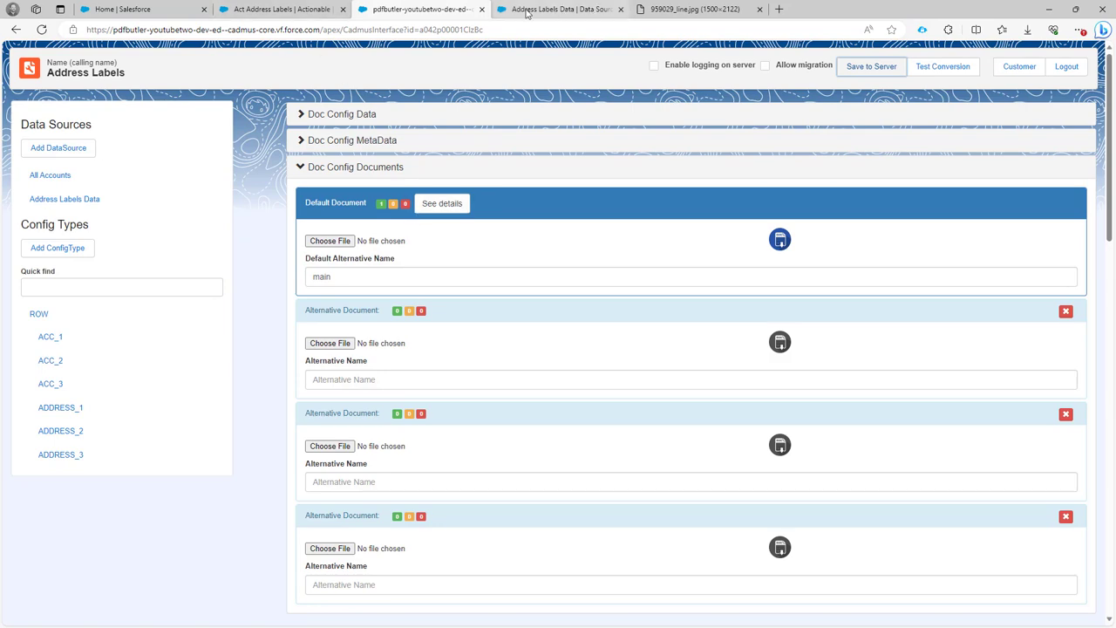
# Step: Generate the Address Labels PDF preview from the Salesforce Home page and scroll through the labels
pyautogui.click(131, 9)
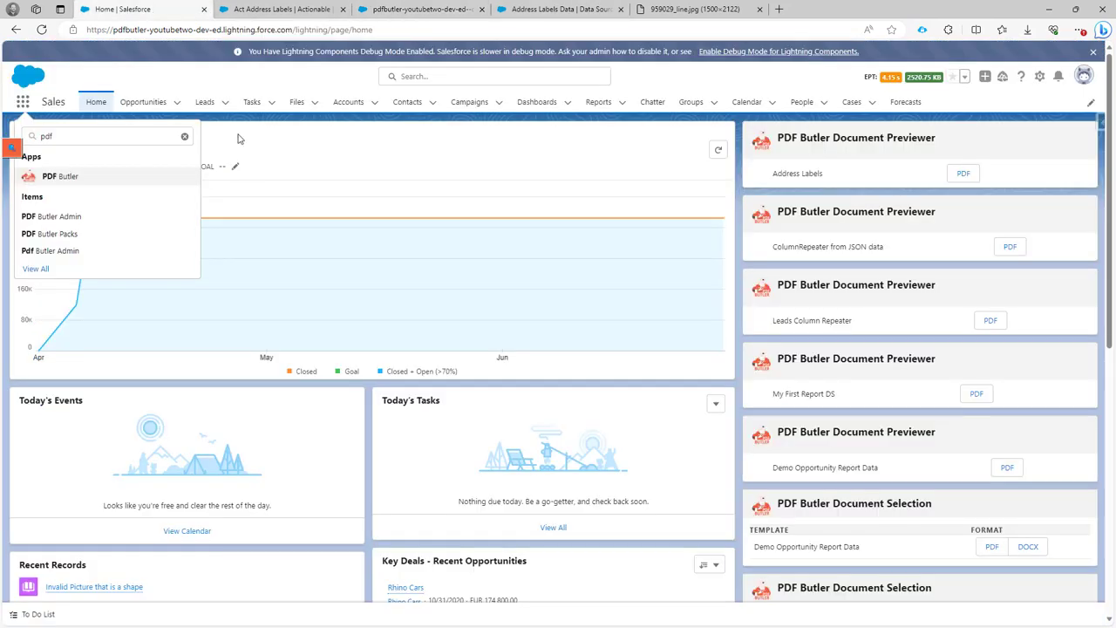
pyautogui.click(963, 174)
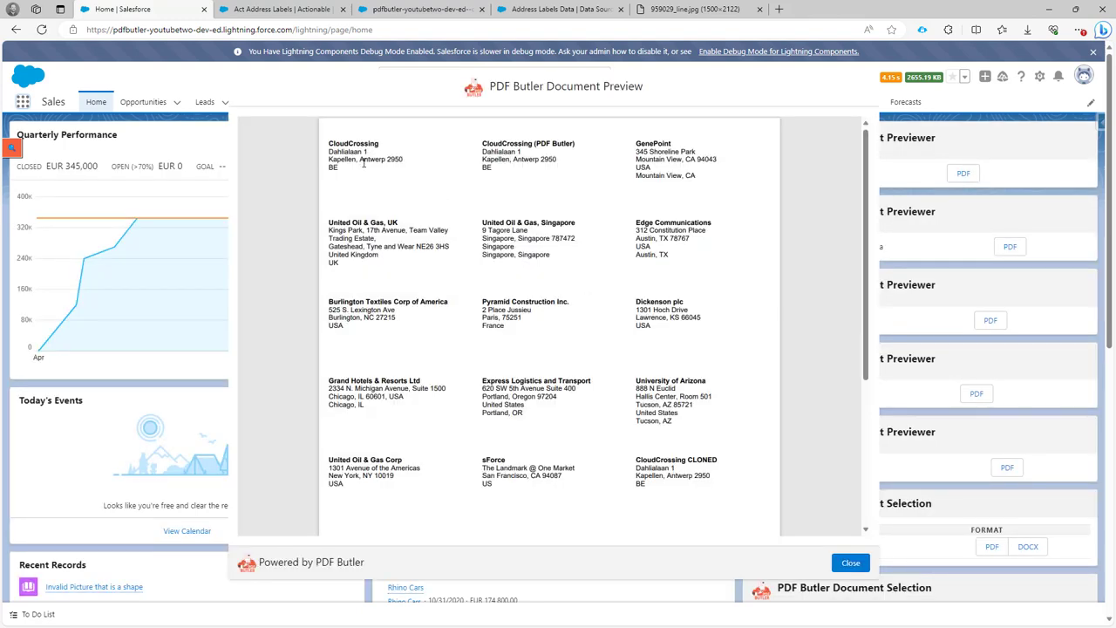
pyautogui.moveTo(330, 140); pyautogui.dragTo(387, 149)
pyautogui.moveTo(330, 225); pyautogui.dragTo(576, 241)
pyautogui.scroll(-1, 574, 253)
pyautogui.scroll(1, 576, 253)
pyautogui.scroll(-2, 576, 253)
pyautogui.scroll(2, 420, 203)
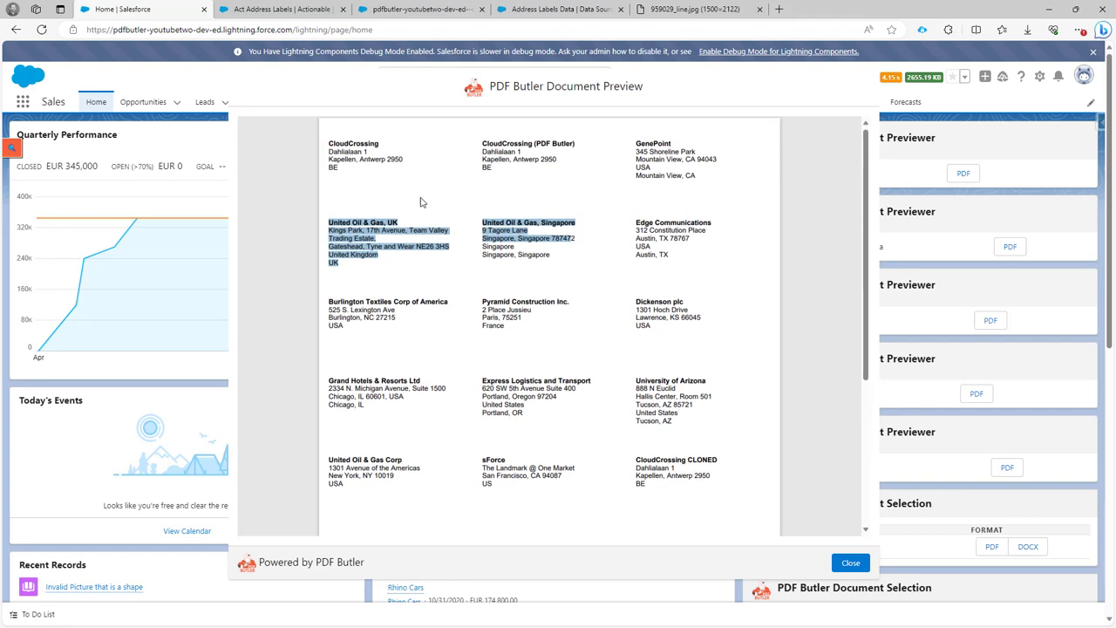
pyautogui.scroll(-3, 666, 199)
pyautogui.scroll(1, 417, 417)
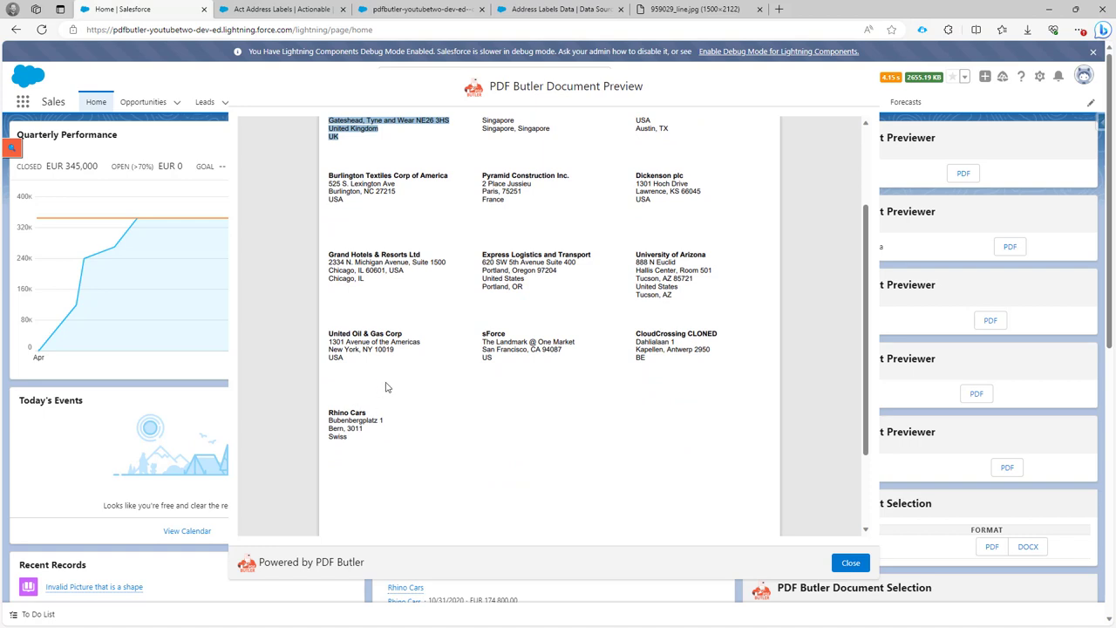
pyautogui.scroll(2, 397, 383)
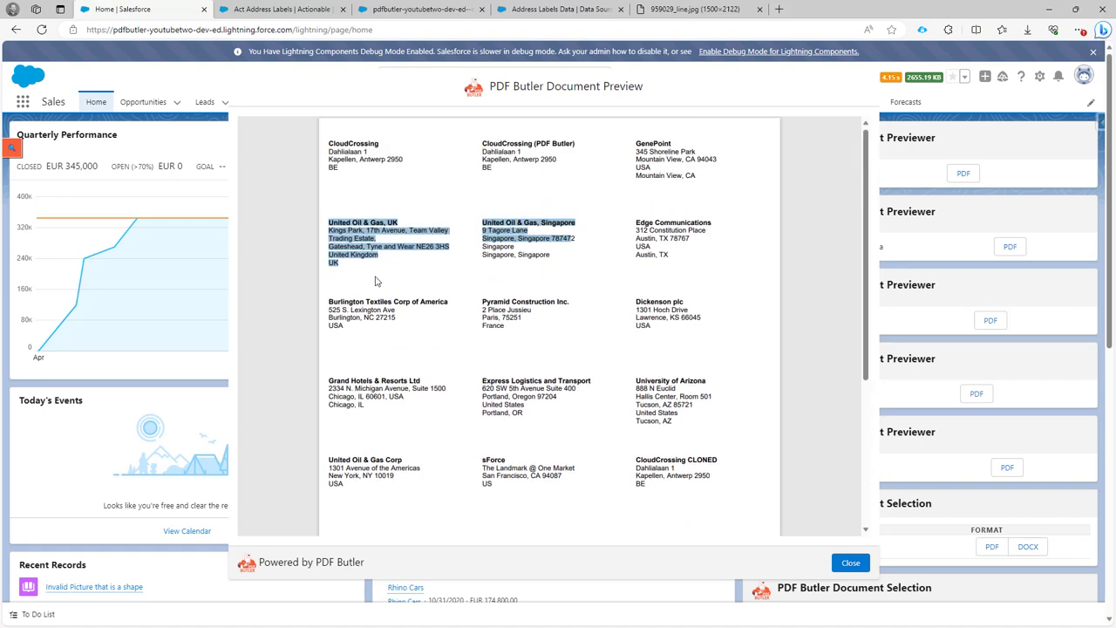